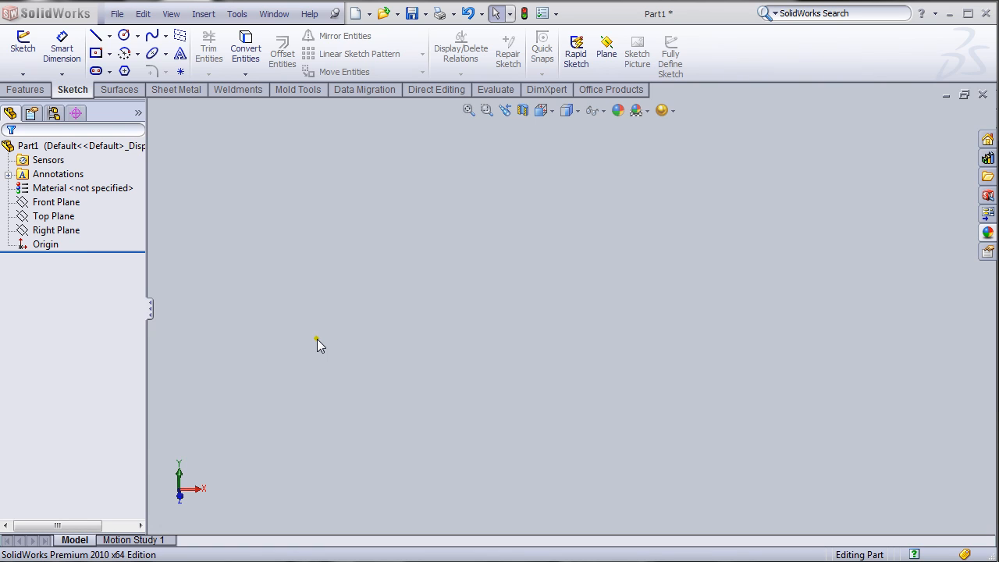
Sketch a circle with a radius of about 36.3 mm on the Top Plane, centred on the origin, and finish the sketch.
click(56, 217)
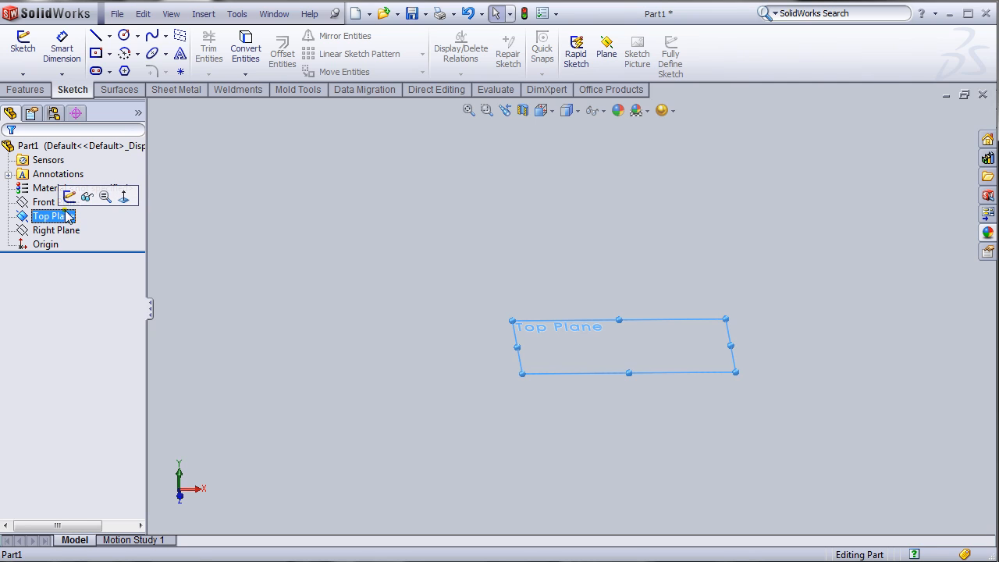
click(69, 198)
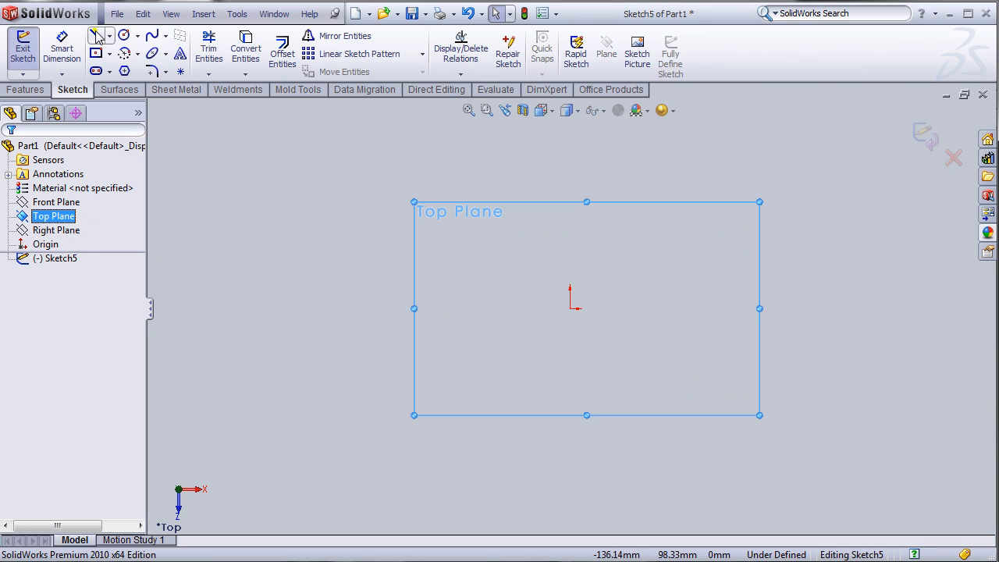
click(123, 35)
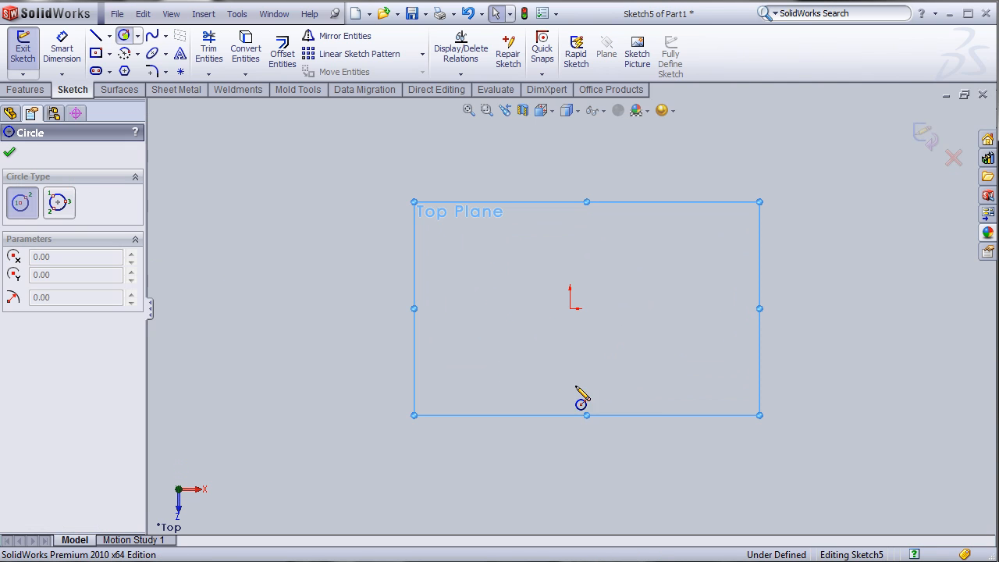
click(569, 308)
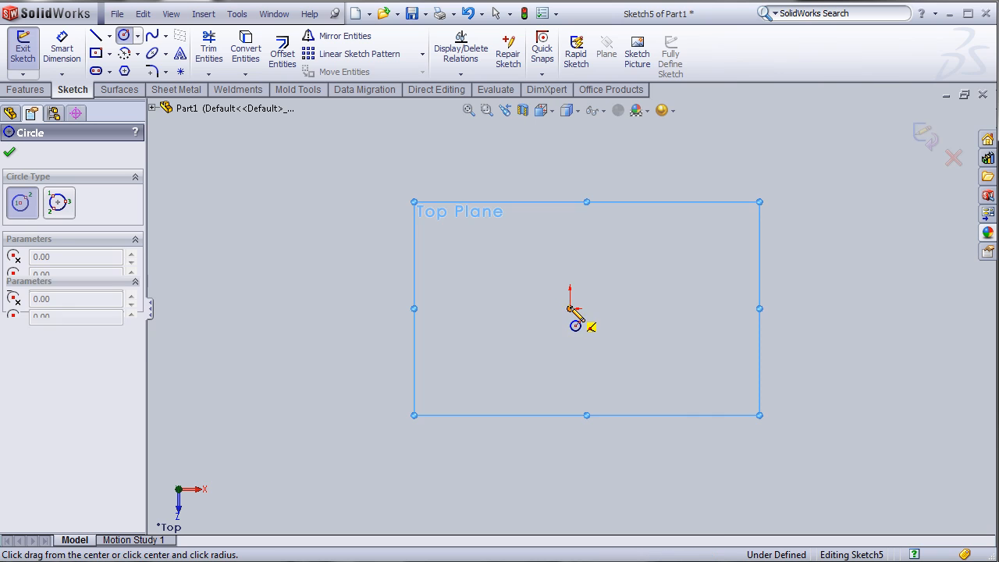
click(643, 344)
right_click(695, 269)
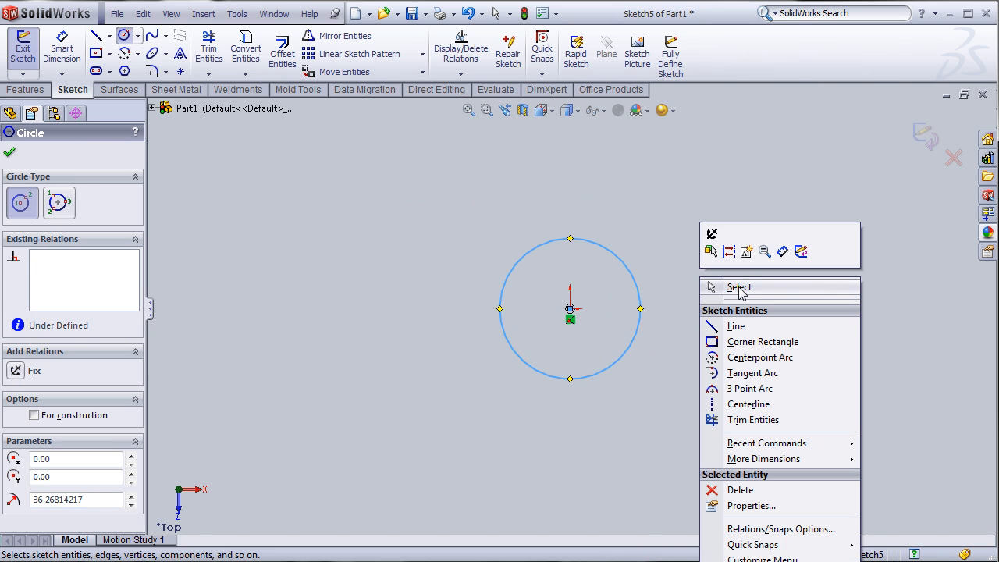
click(737, 286)
click(924, 135)
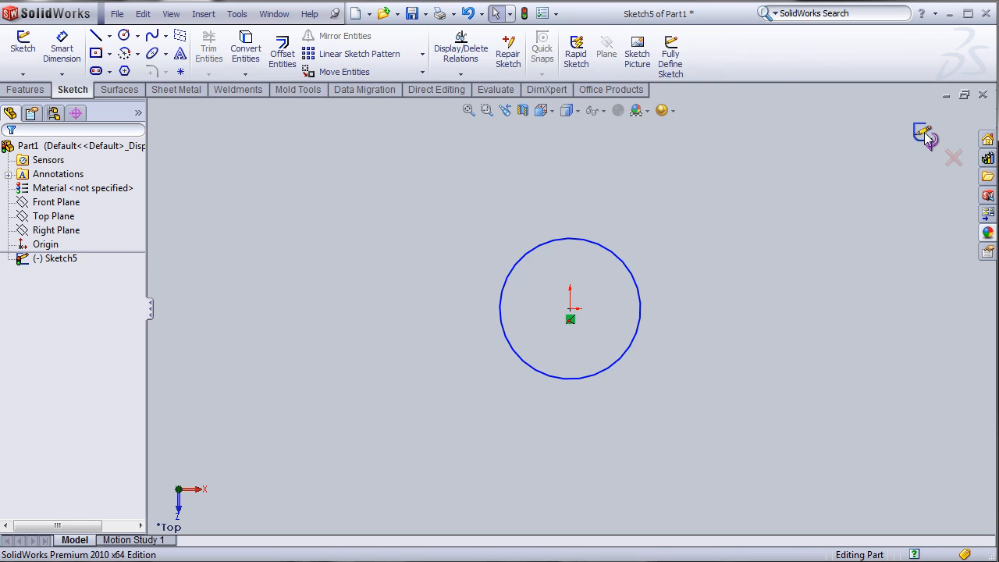
Show the Top Plane in the model so it is displayed together with the circle sketch.
right_click(63, 218)
click(91, 198)
scroll(395, 382, up, 1)
scroll(395, 382, down, 1)
middle_drag(444, 384, 449, 198)
click(397, 249)
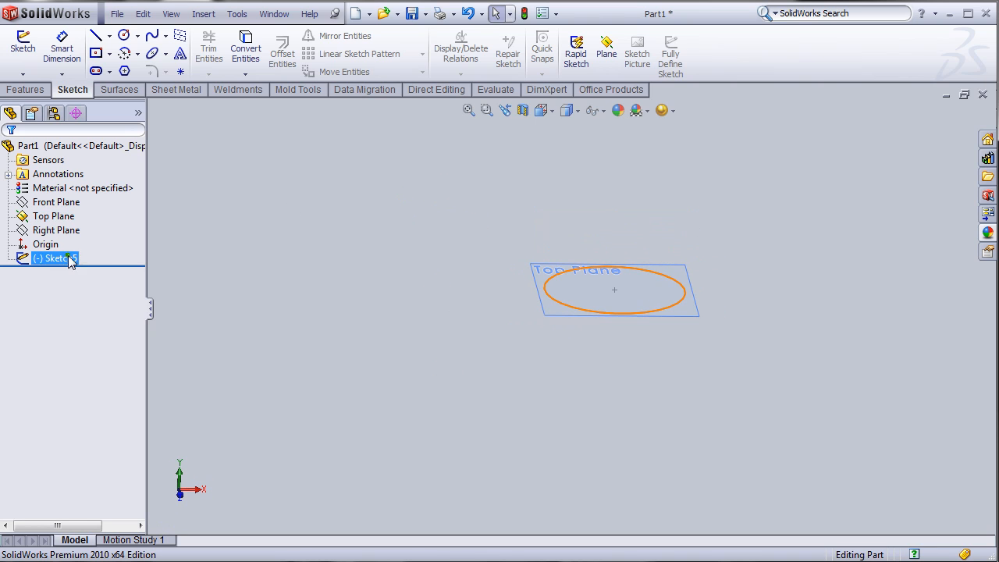
On the Front Plane, sketch a slanted line rising outward from a point just above the circle's edge on the positive X side.
click(56, 203)
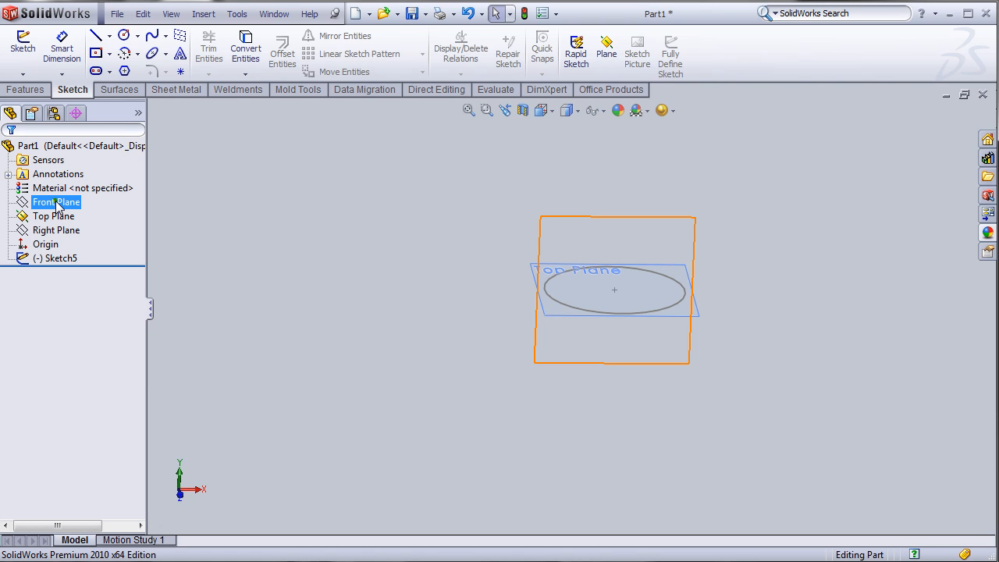
right_click(57, 206)
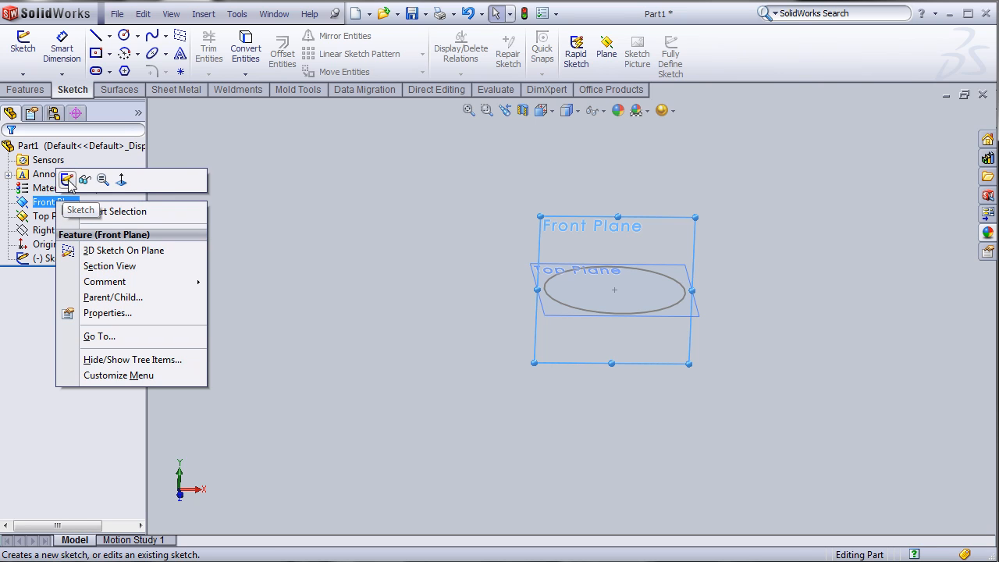
click(67, 180)
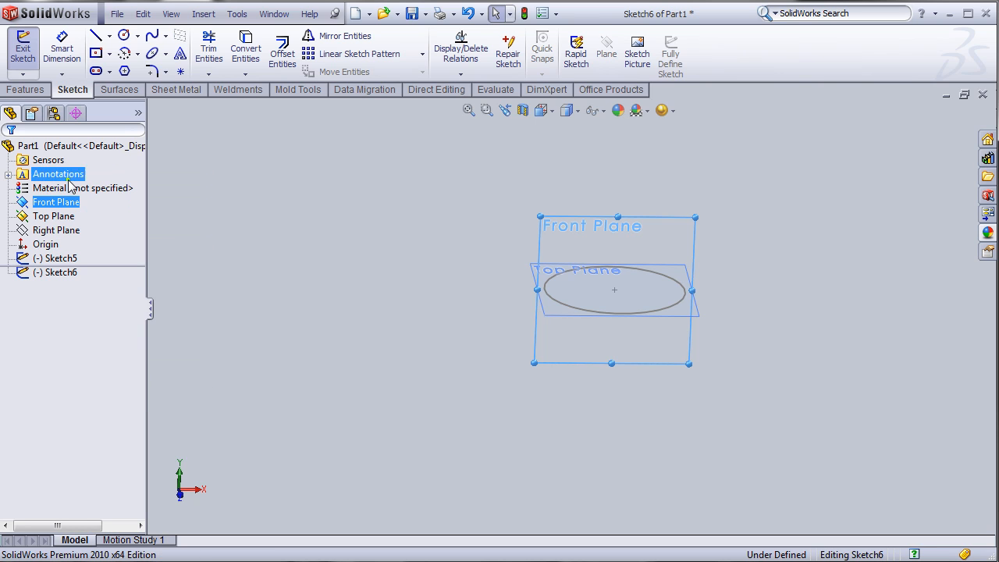
click(96, 37)
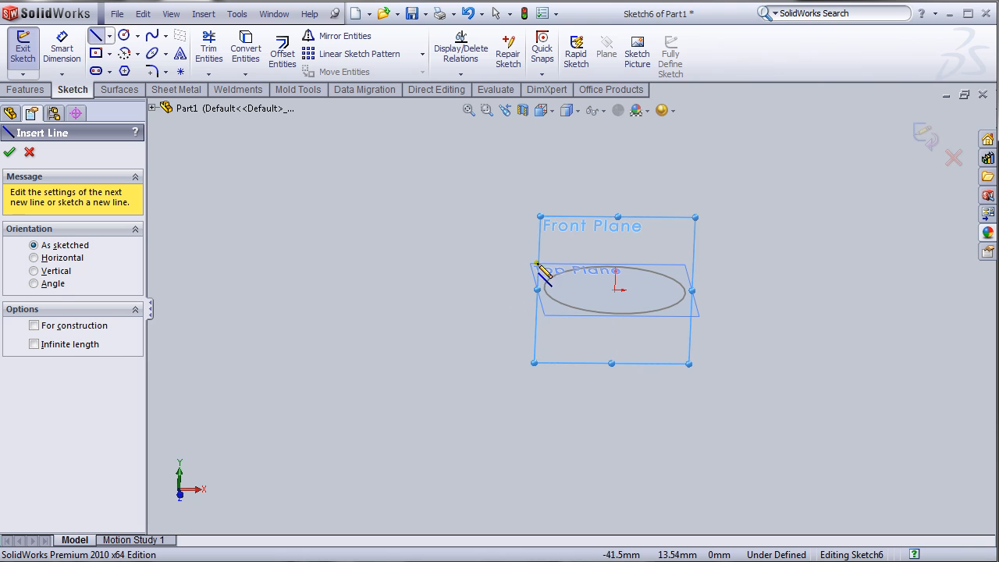
ctrl+middle_drag(710, 349, 575, 315)
scroll(574, 314, down, 3)
middle_drag(575, 315, 692, 356)
key(ctrl+8)
middle_drag(645, 214, 637, 252)
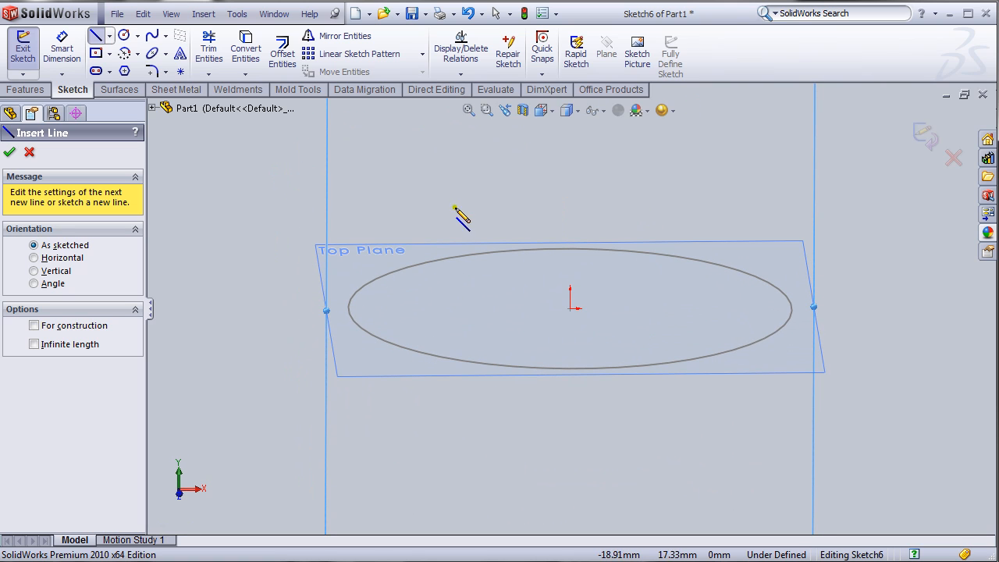
click(792, 266)
scroll(785, 170, down, 4)
scroll(780, 204, up, 4)
scroll(719, 222, up, 3)
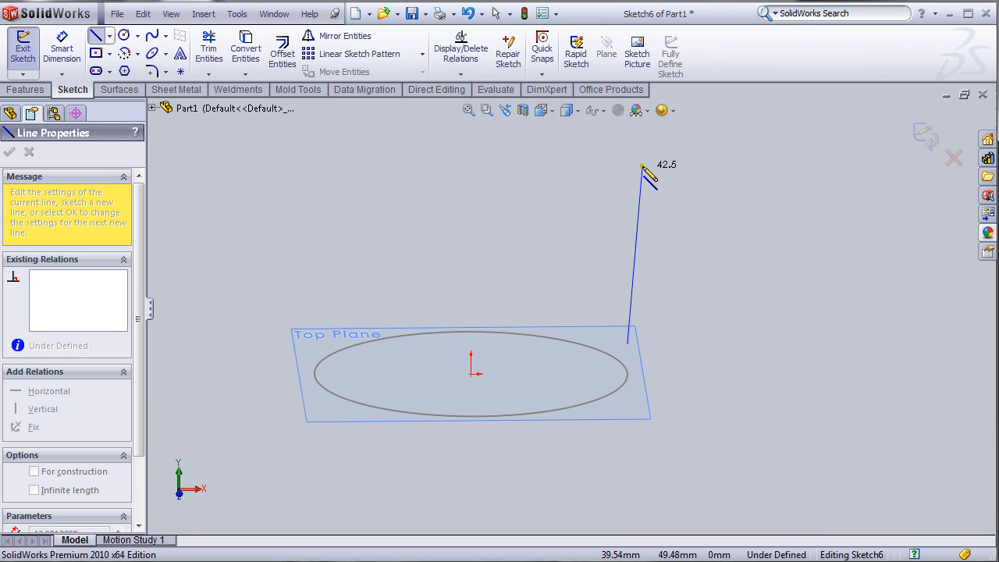
click(662, 141)
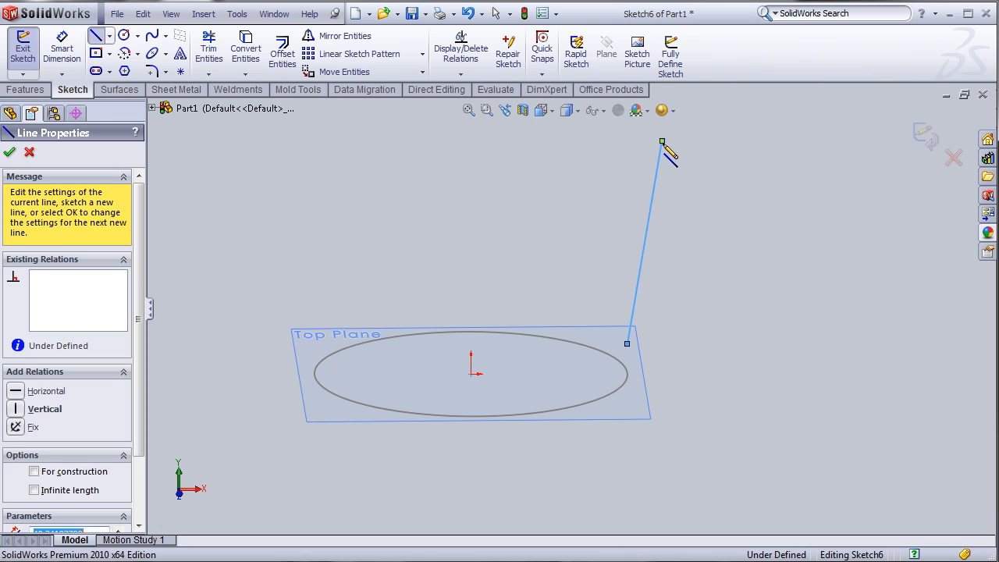
right_click(700, 170)
click(743, 183)
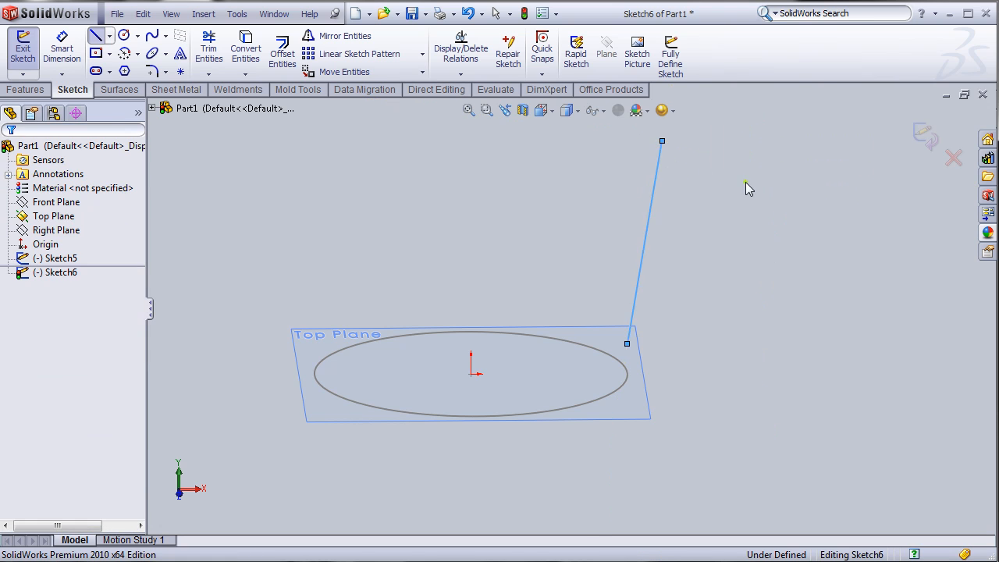
Add a Pierce relation between the slanted line's lower endpoint and the circle, and finish the sketch.
scroll(607, 305, up, 3)
scroll(606, 306, down, 5)
scroll(596, 366, down, 1)
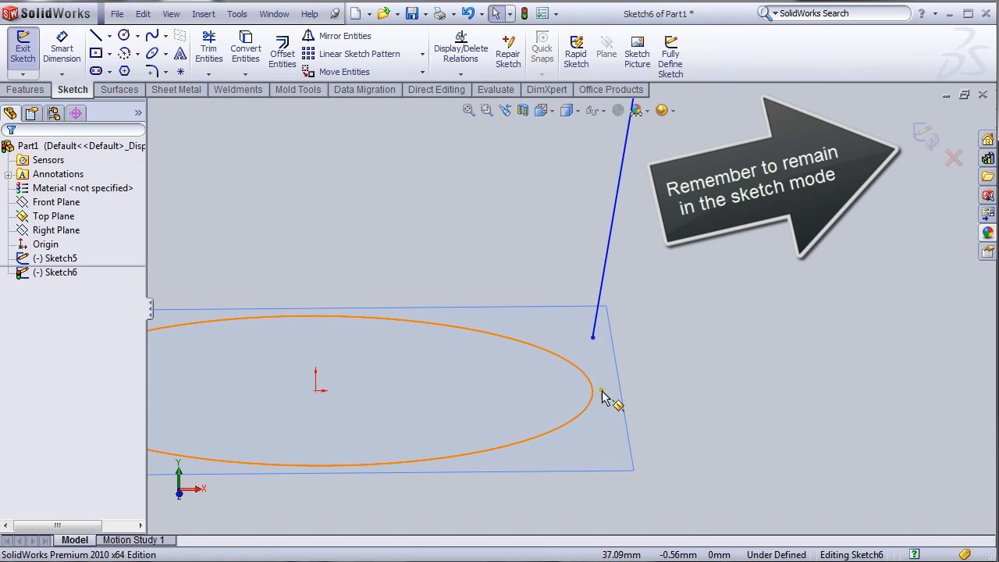
click(593, 338)
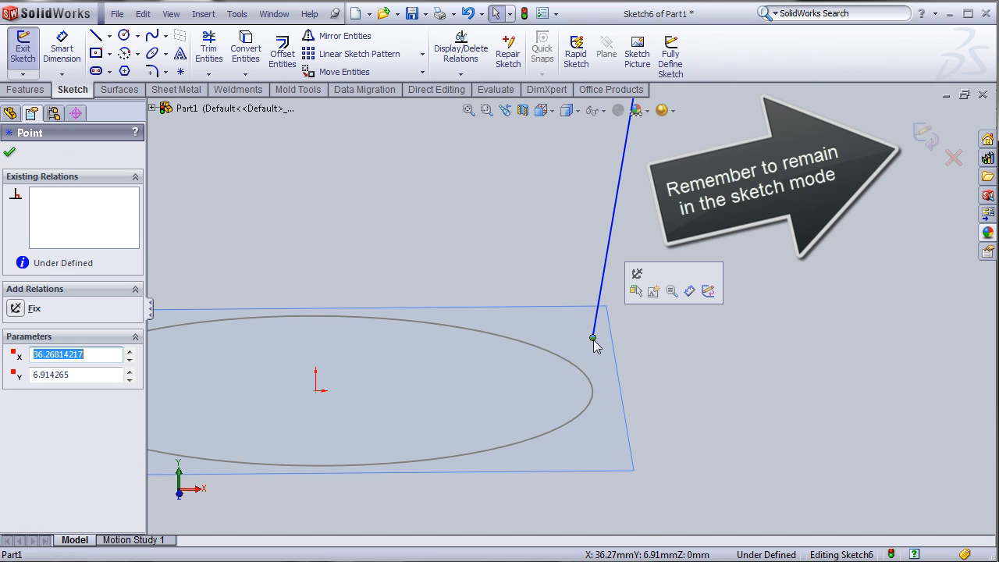
ctrl+click(588, 409)
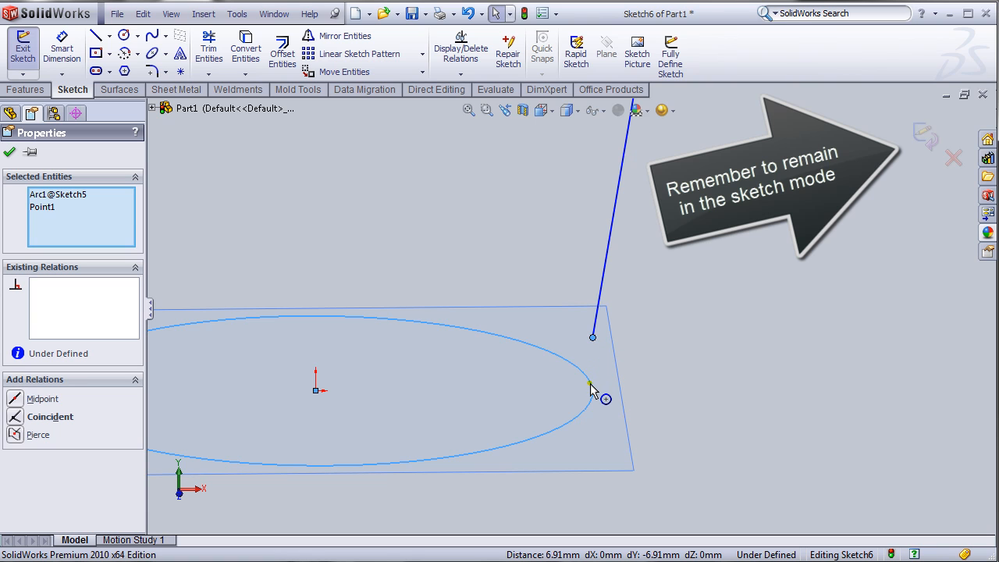
click(15, 435)
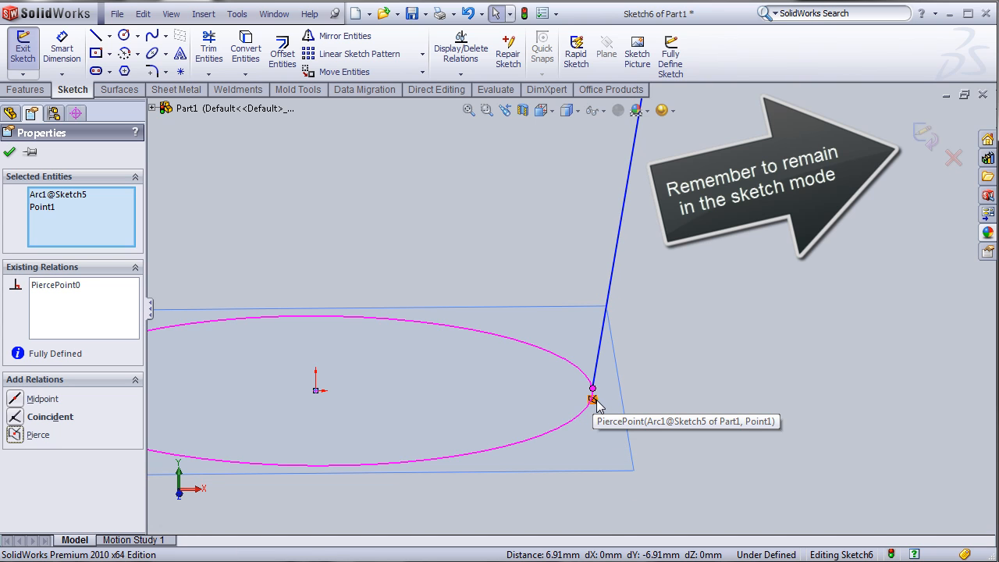
click(9, 153)
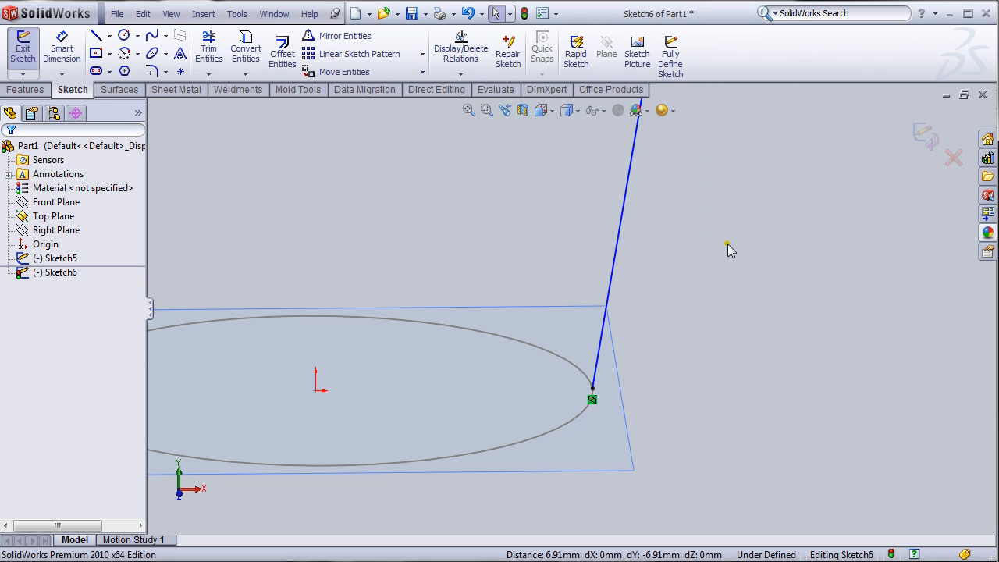
click(926, 137)
scroll(758, 317, down, 4)
scroll(442, 381, up, 4)
scroll(441, 381, up, 3)
middle_drag(404, 433, 399, 495)
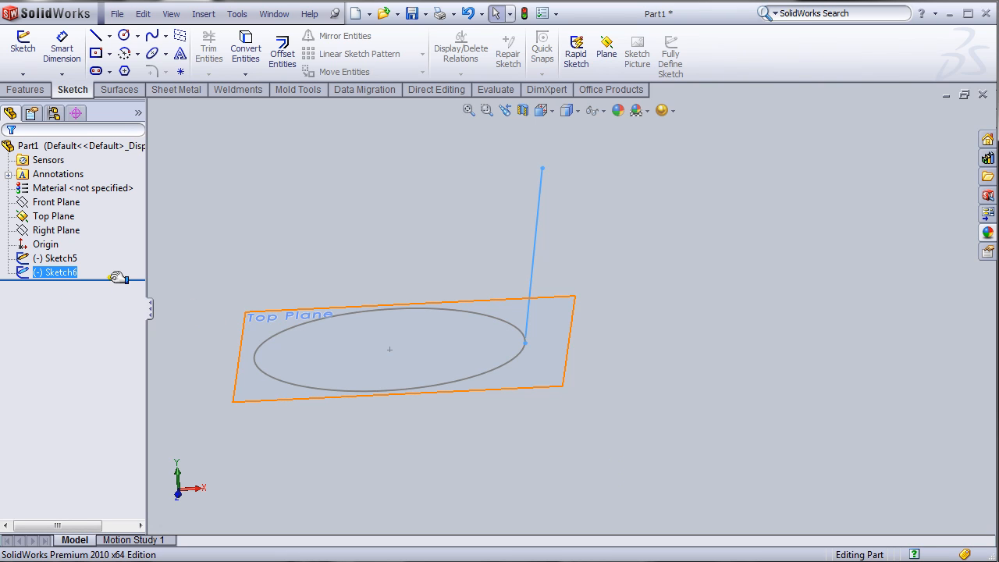
Roll the model back to before the circle and line sketches, and hide the Top Plane.
drag(117, 278, 117, 252)
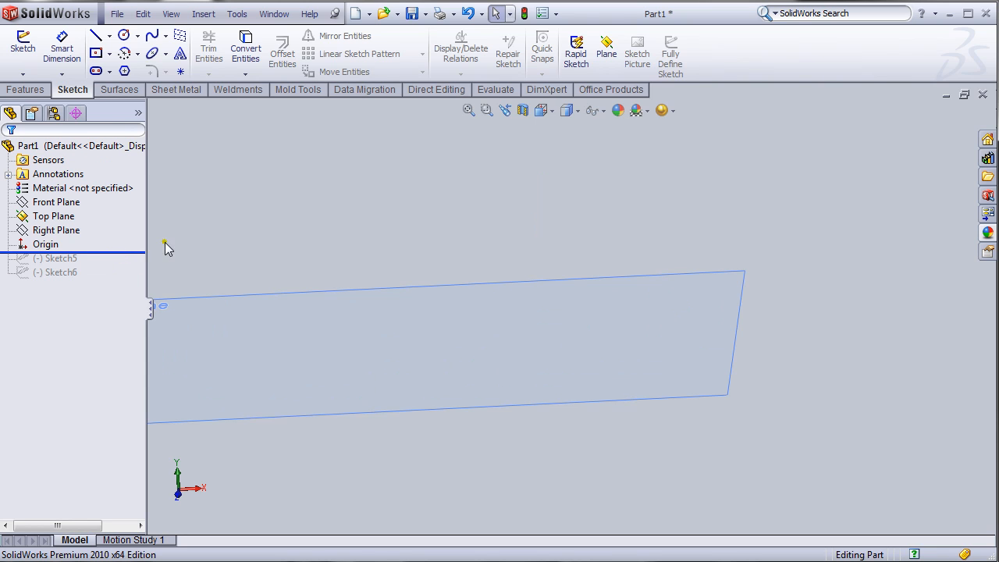
right_click(35, 216)
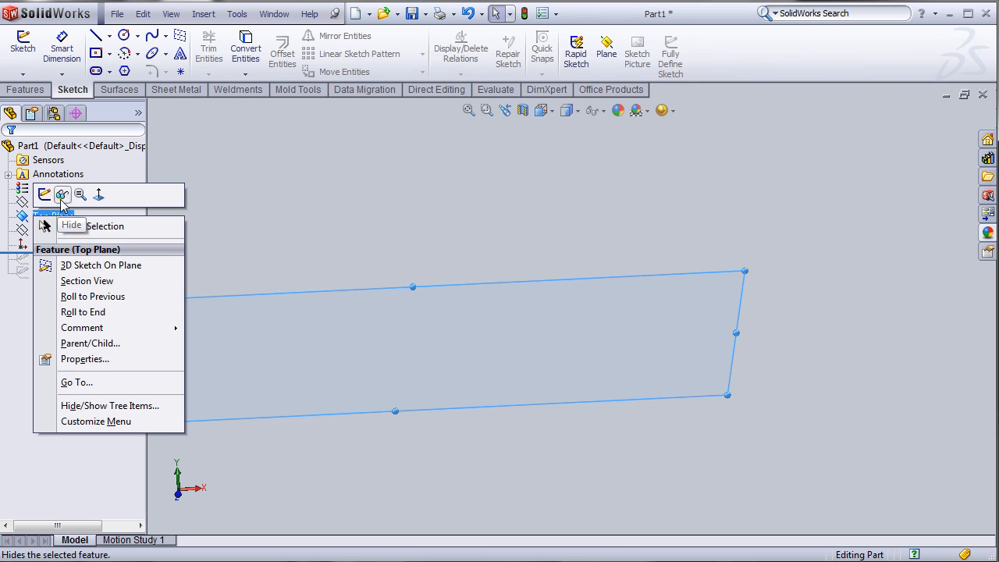
click(62, 196)
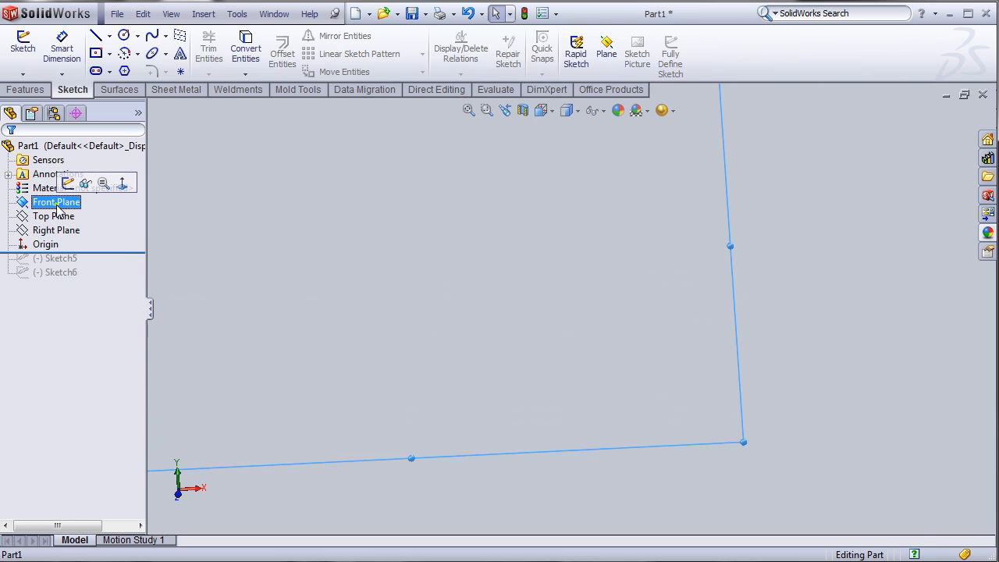
On the Front Plane, sketch a two-point spline above the origin, ending at about X 75 mm, Y 18 mm.
click(67, 185)
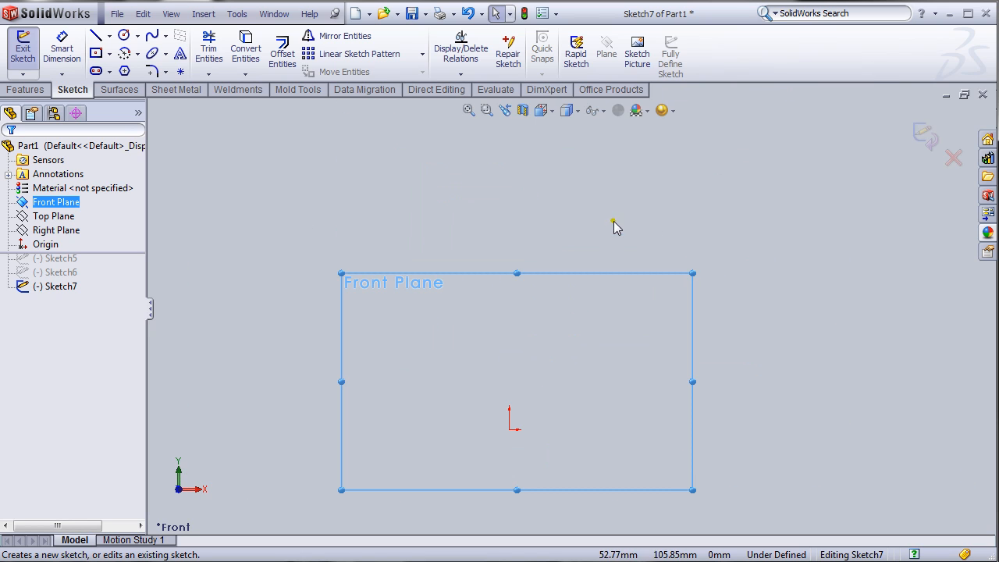
click(152, 36)
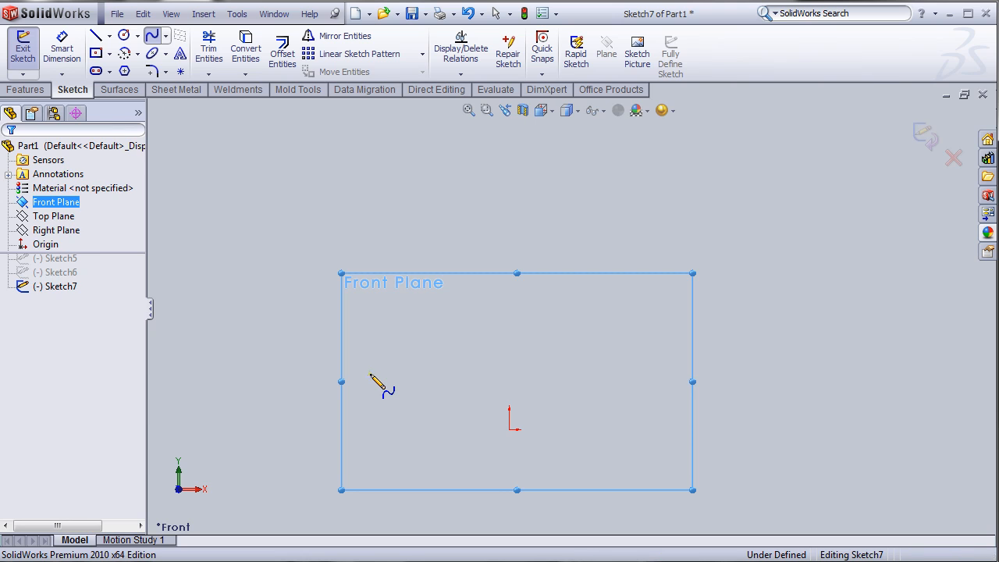
click(370, 374)
click(658, 394)
right_click(668, 359)
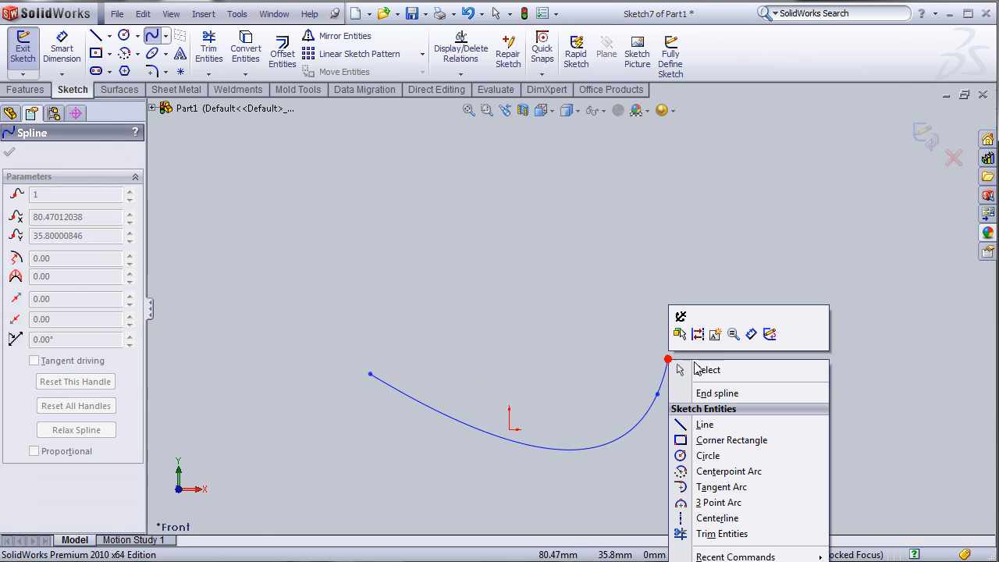
click(698, 370)
Bend the spline into an upward arch by adjusting the tangency handle at its positive-X endpoint, and finish the sketch.
click(658, 395)
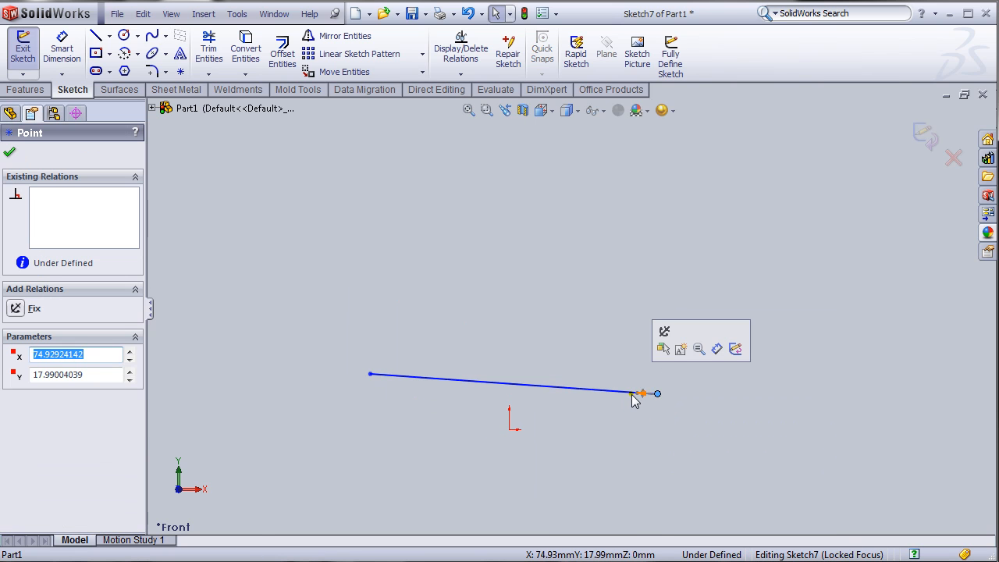
drag(638, 395, 567, 299)
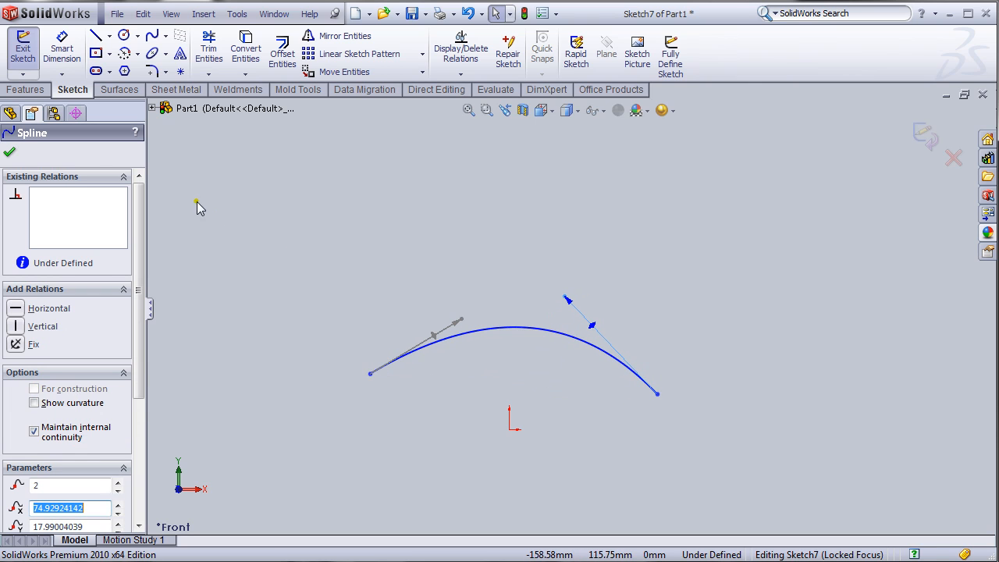
click(9, 152)
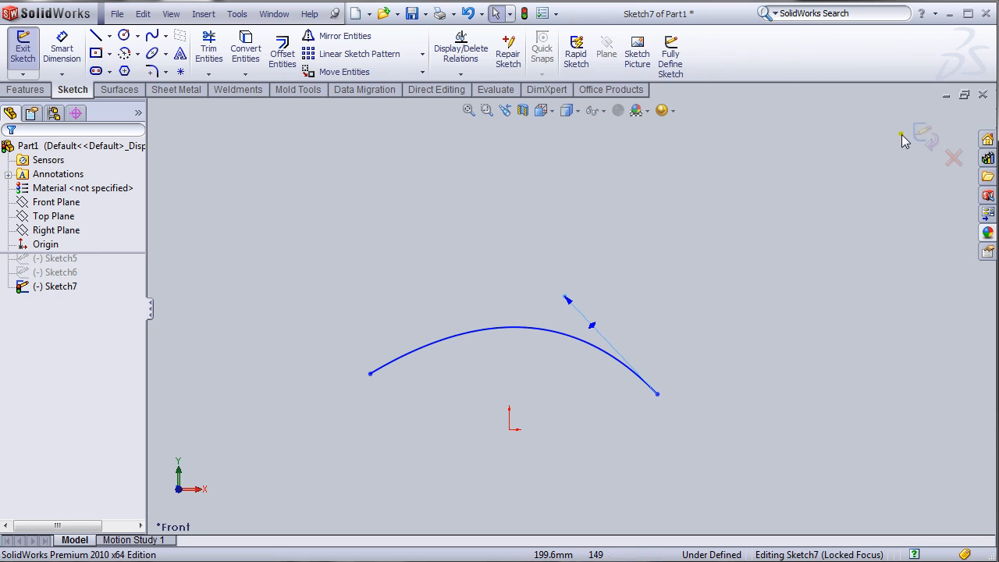
click(924, 135)
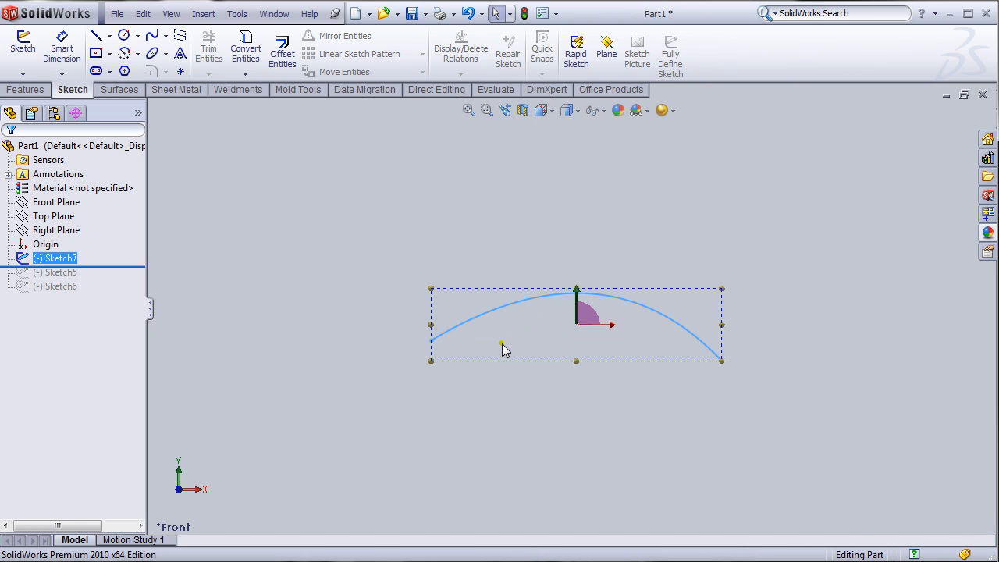
scroll(592, 306, down, 1)
mouse_move(861, 423)
middle_down()
mouse_move(828, 414)
mouse_move(799, 453)
mouse_move(830, 417)
mouse_move(787, 424)
mouse_move(833, 421)
middle_up()
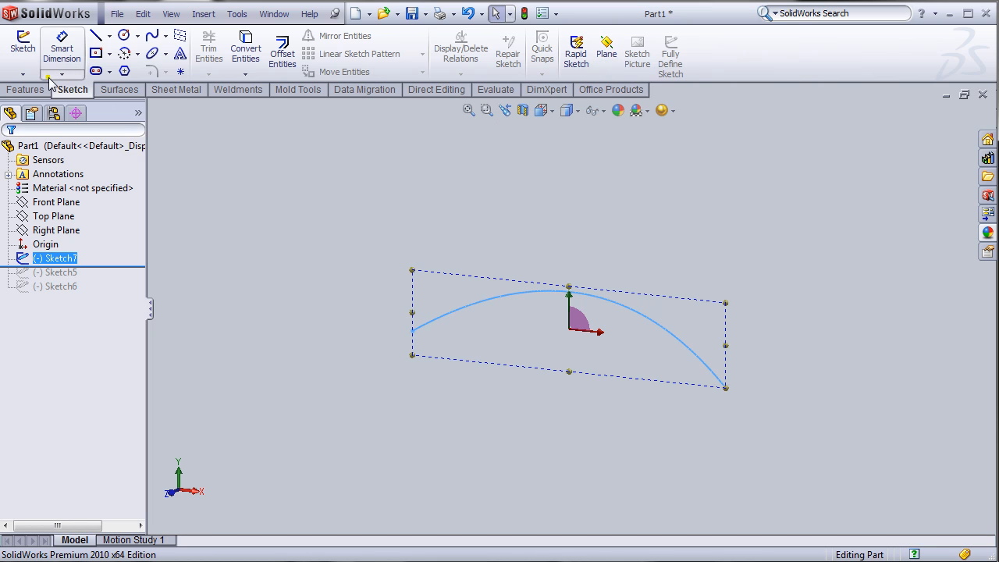
click(25, 89)
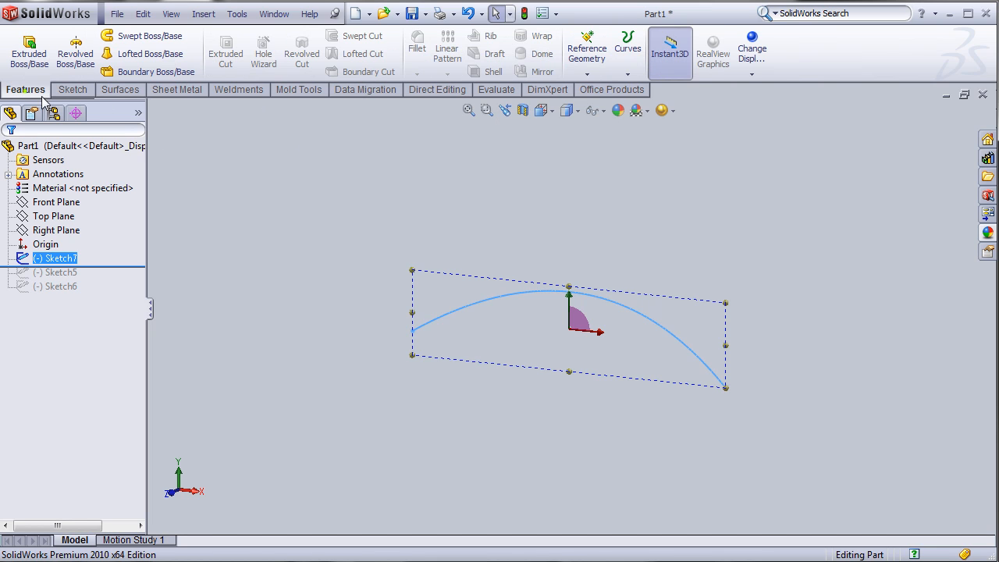
click(599, 70)
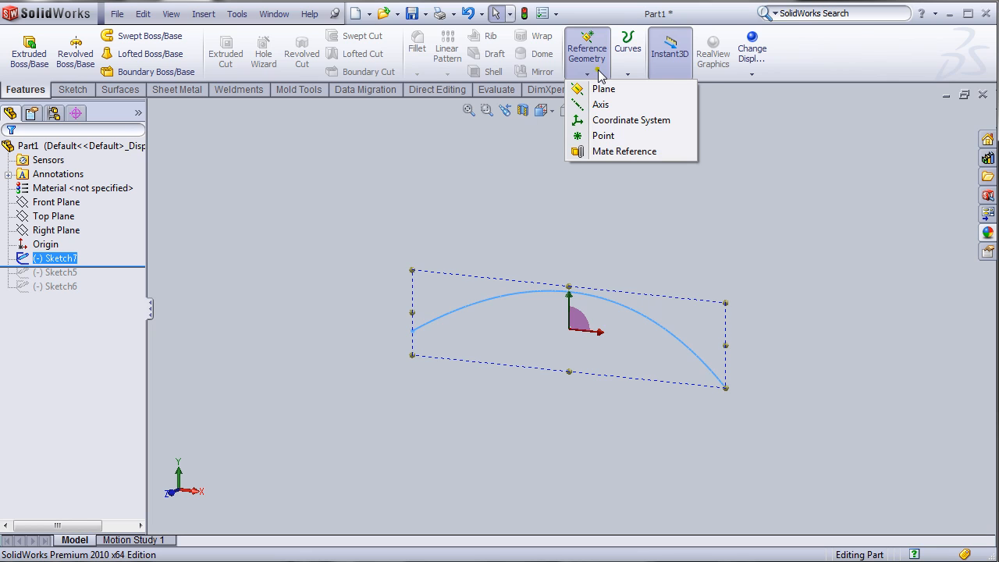
click(421, 214)
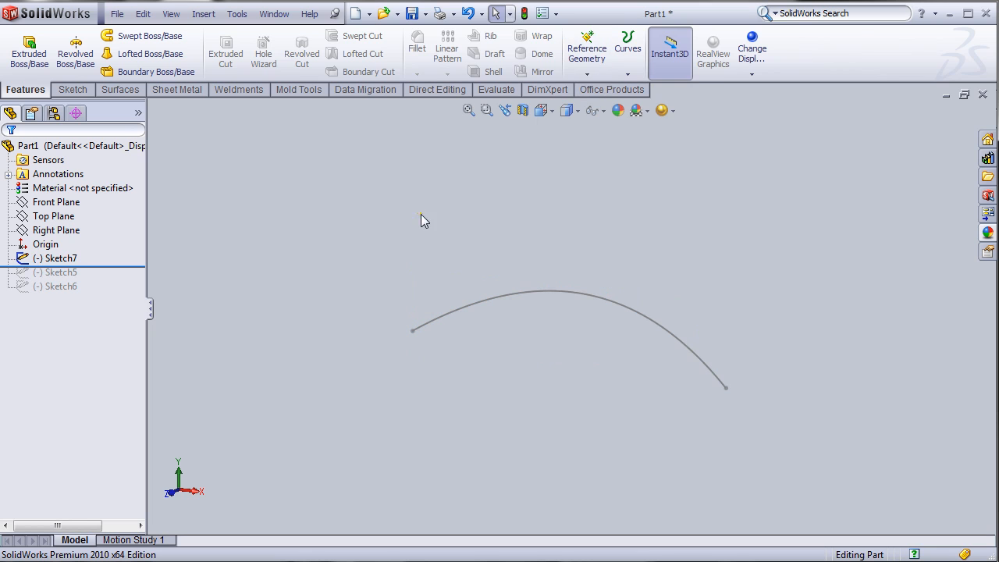
Locate the Plane command in the Reference Geometry category of the interface customization settings, and close them without changes.
click(72, 89)
click(556, 13)
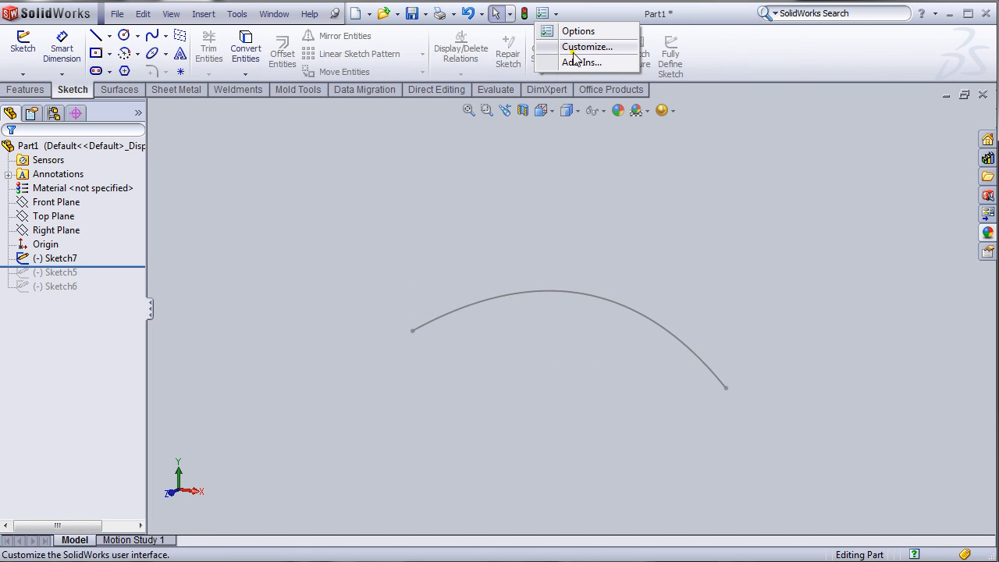
click(577, 47)
click(181, 24)
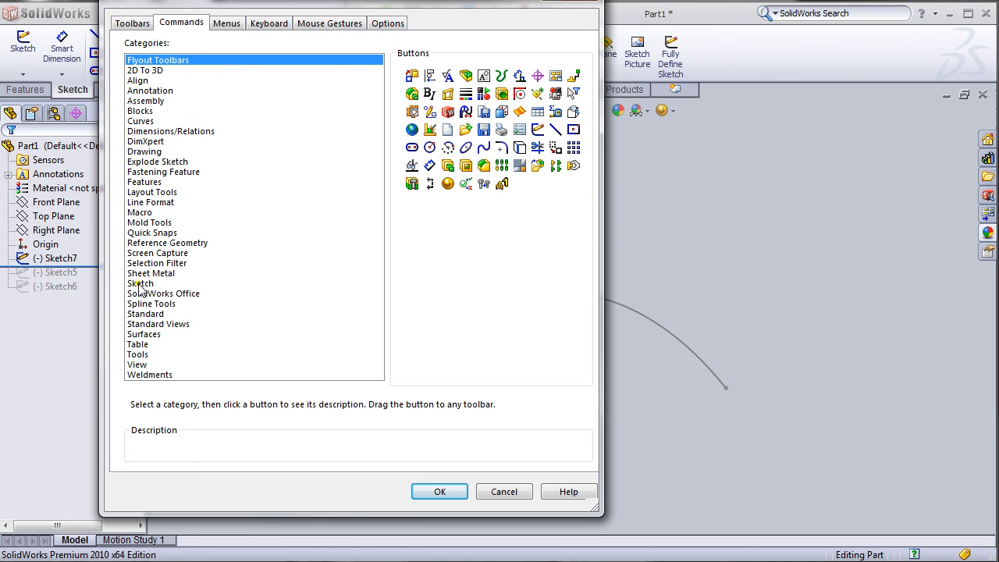
click(142, 243)
drag(409, 79, 457, 97)
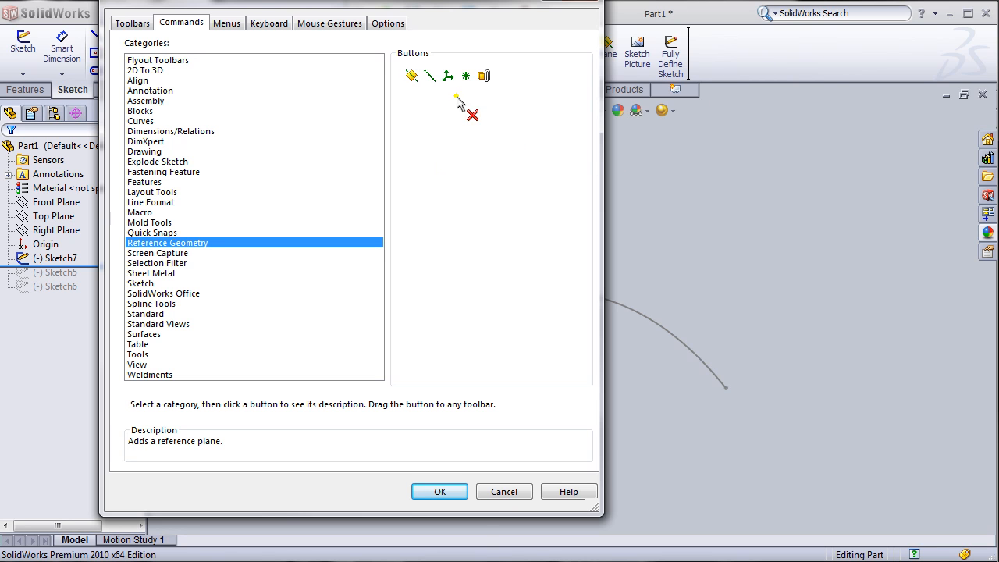
click(495, 493)
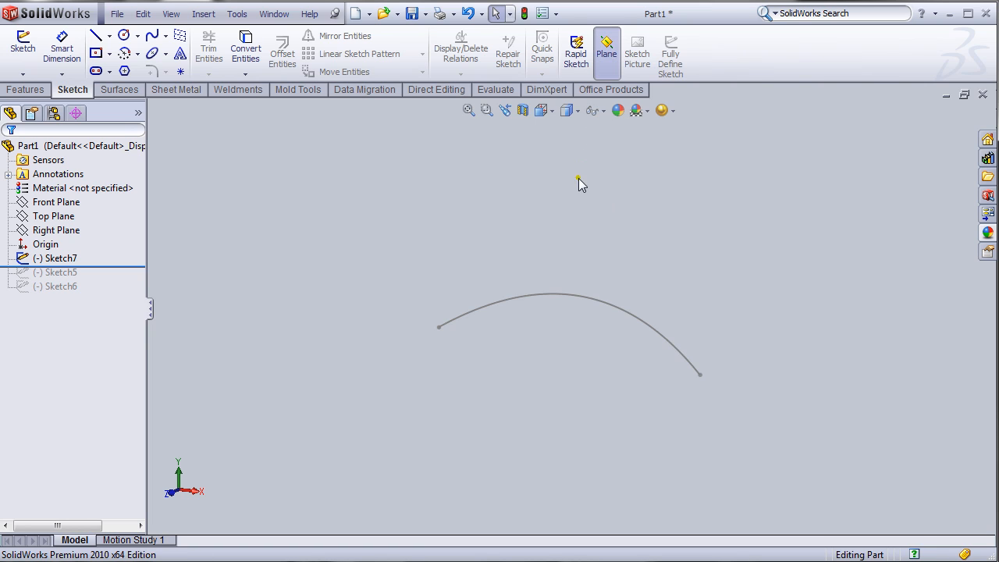
Create a reference plane coincident with the arched spline's negative-X endpoint and perpendicular to the spline, with its origin set on the curve.
click(439, 328)
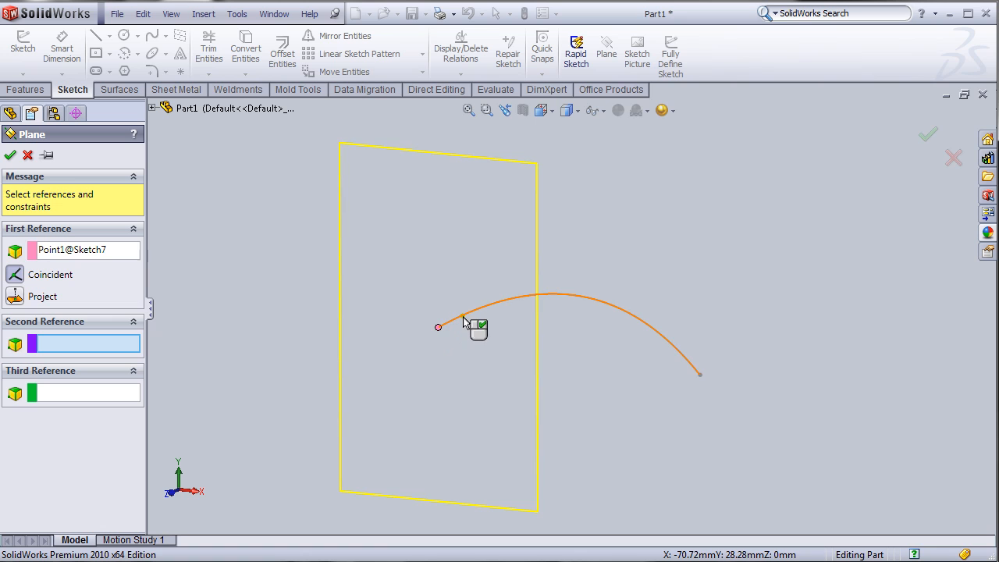
click(464, 321)
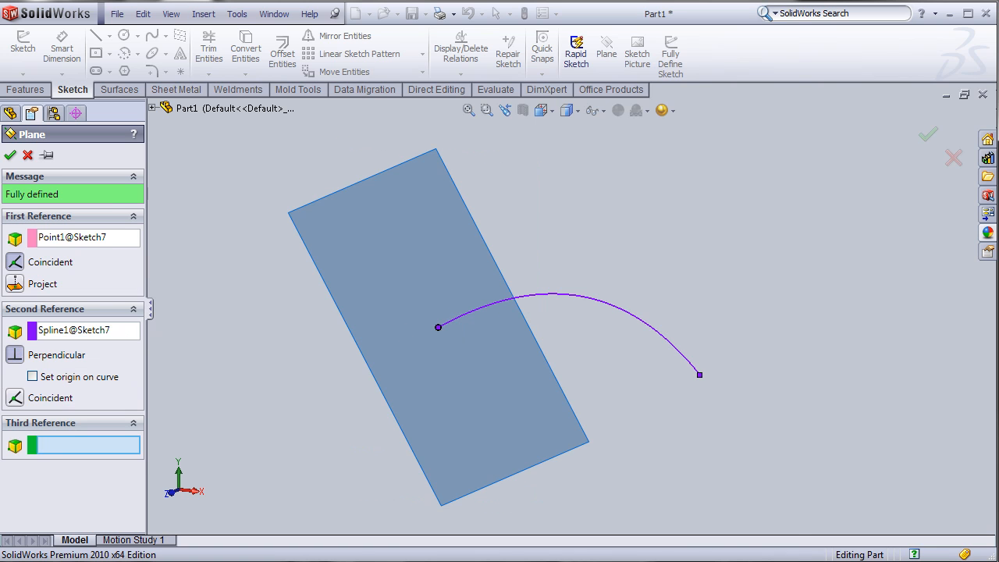
middle_drag(310, 414, 336, 388)
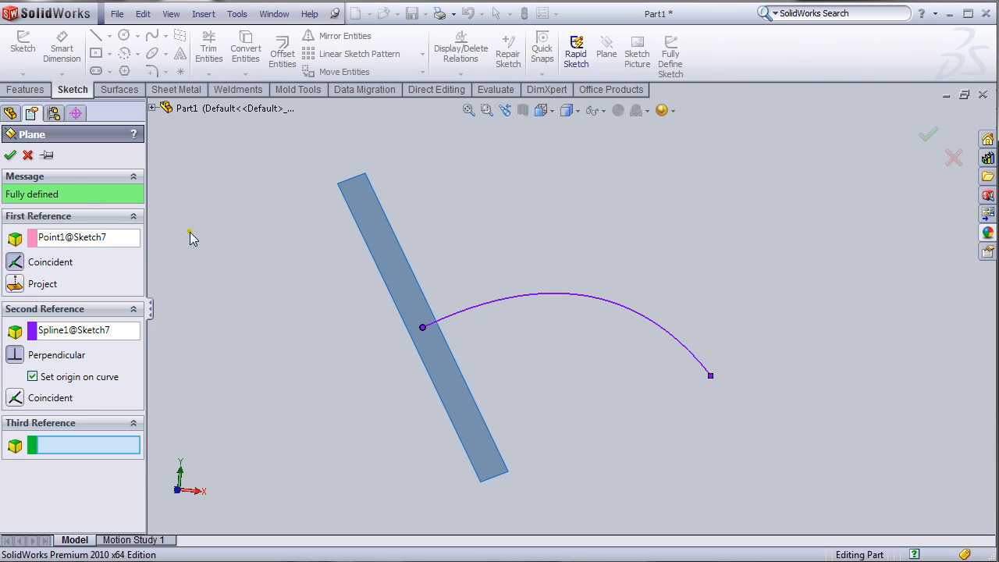
click(10, 155)
On the new plane, sketch a circle of about 20.2 mm radius, centred at about X -13.8 mm, Y 32.7 mm.
middle_drag(321, 373, 314, 400)
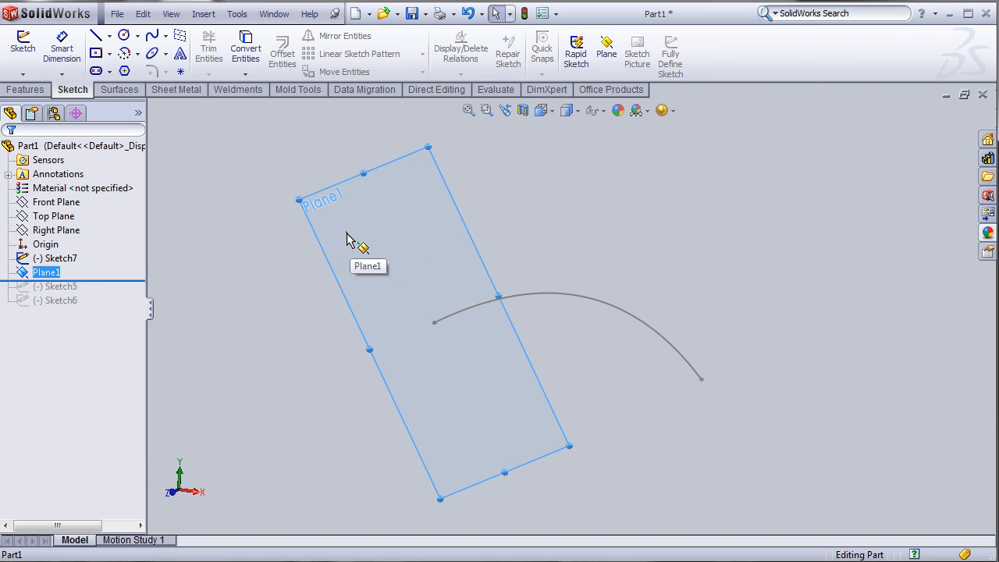
right_click(356, 242)
click(358, 207)
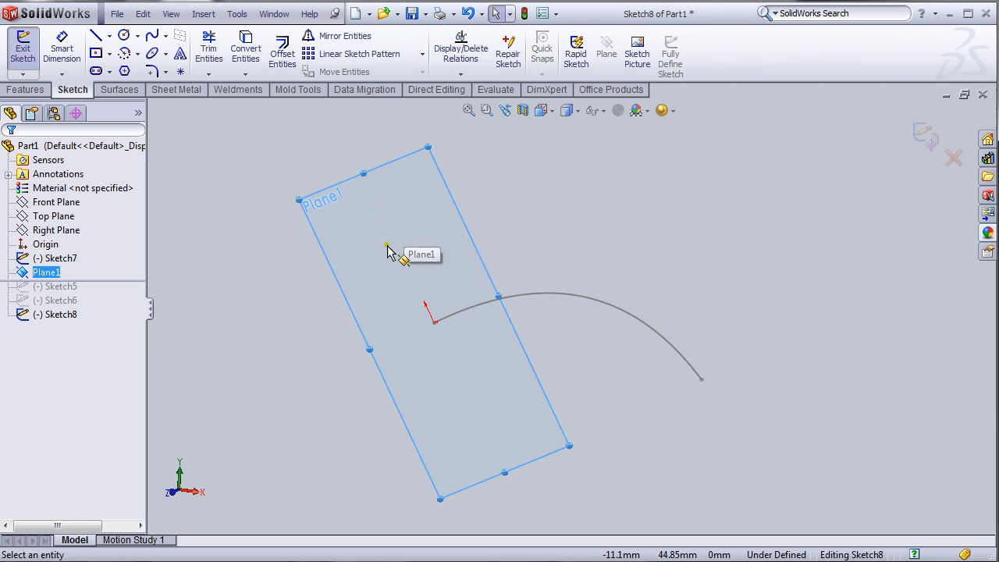
click(123, 35)
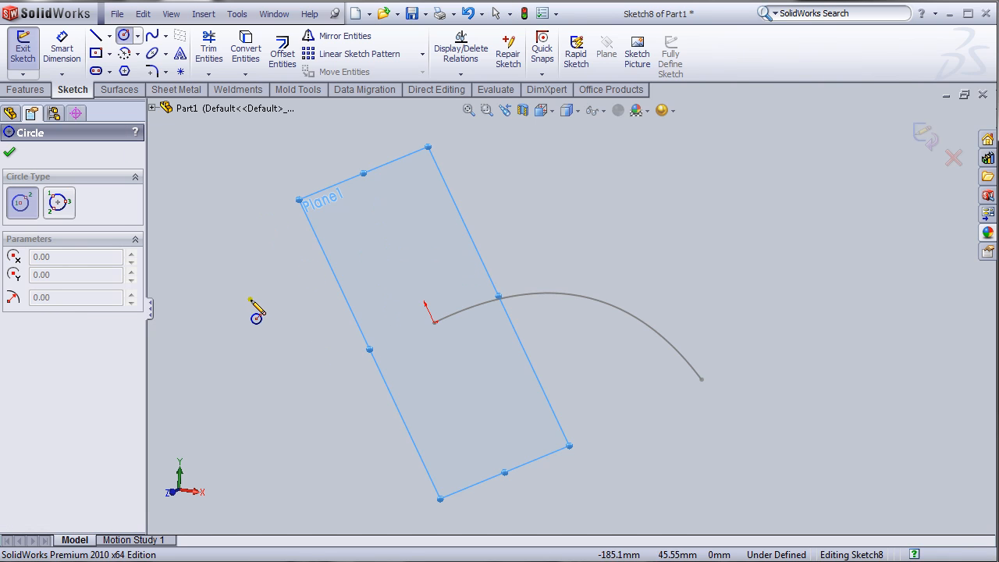
middle_drag(408, 351, 410, 378)
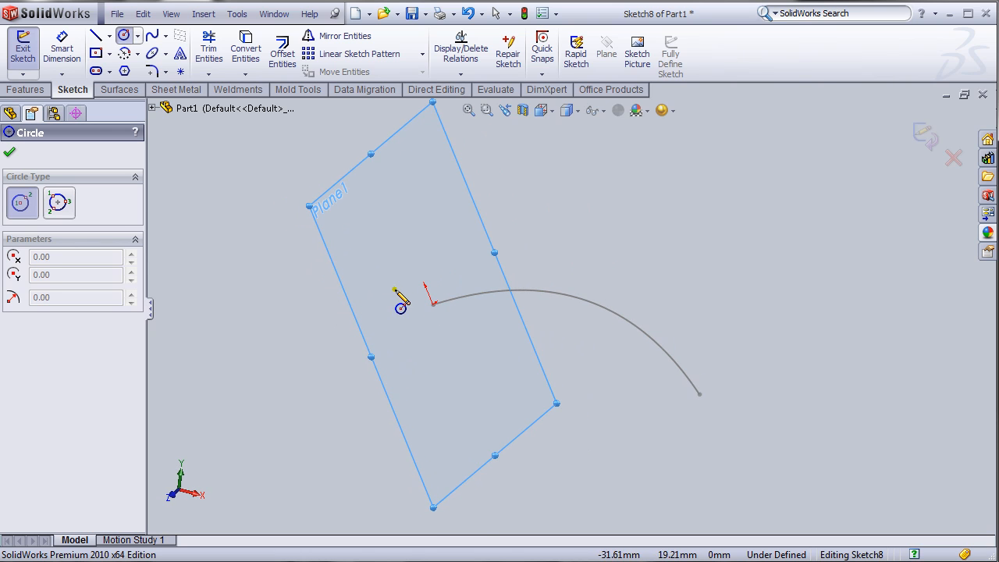
click(399, 255)
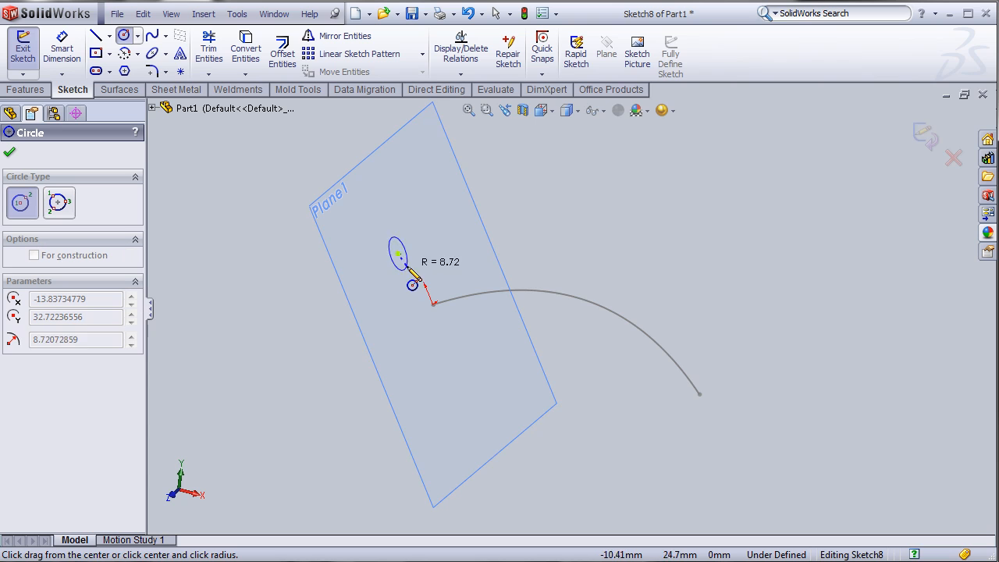
click(418, 284)
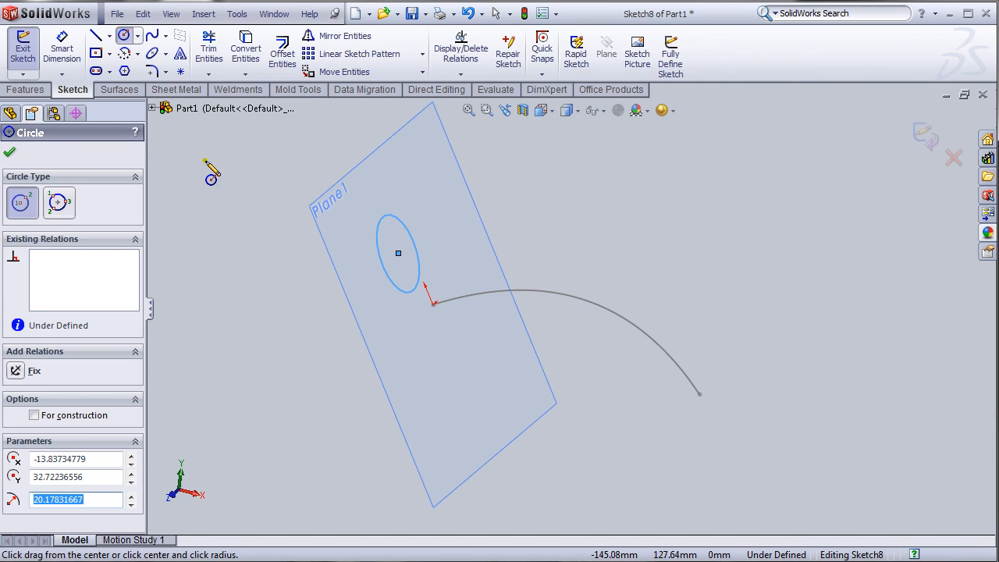
click(10, 157)
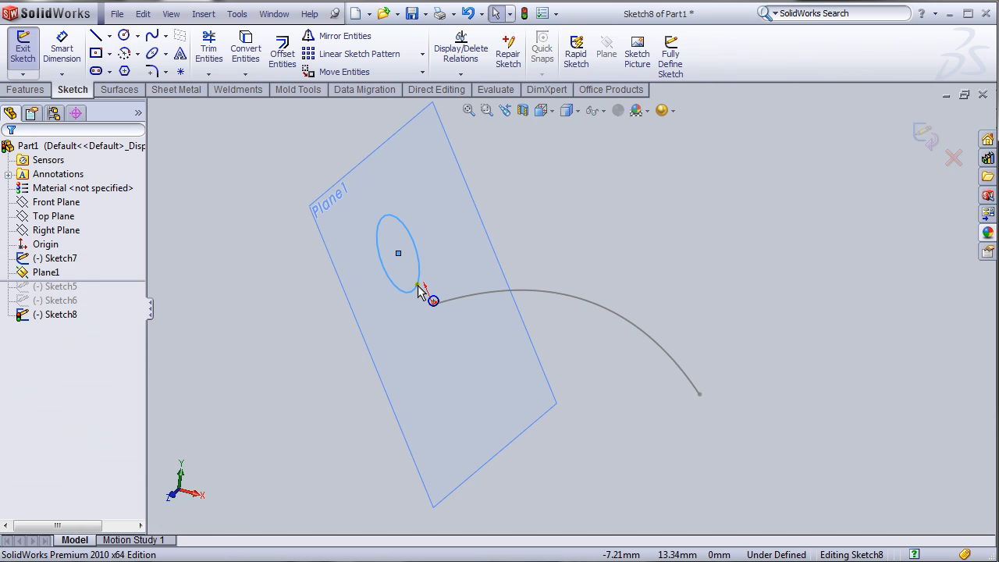
Examine the circle's position relative to the spline's endpoint from a view normal to the plane and from angled views.
key(ctrl+8)
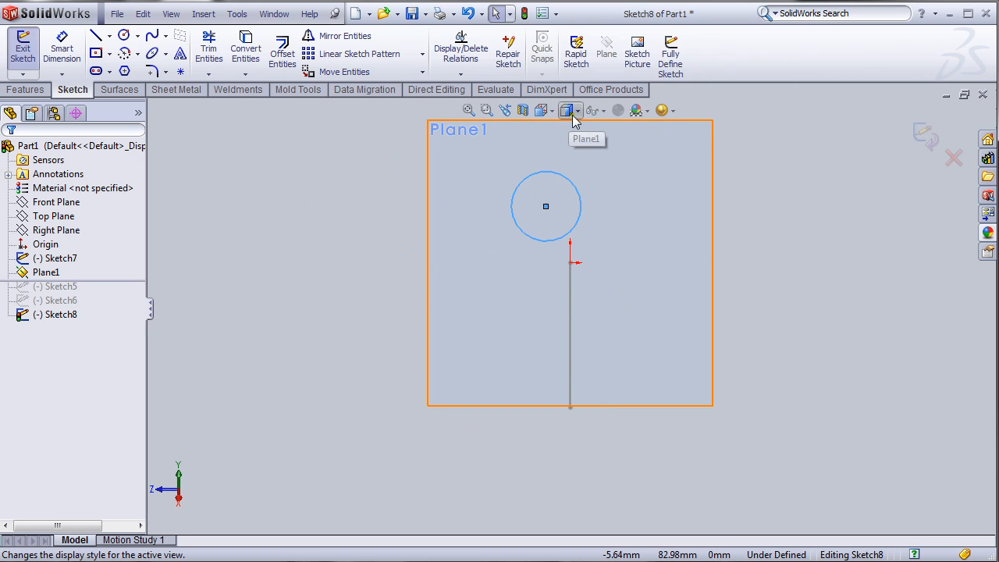
click(542, 111)
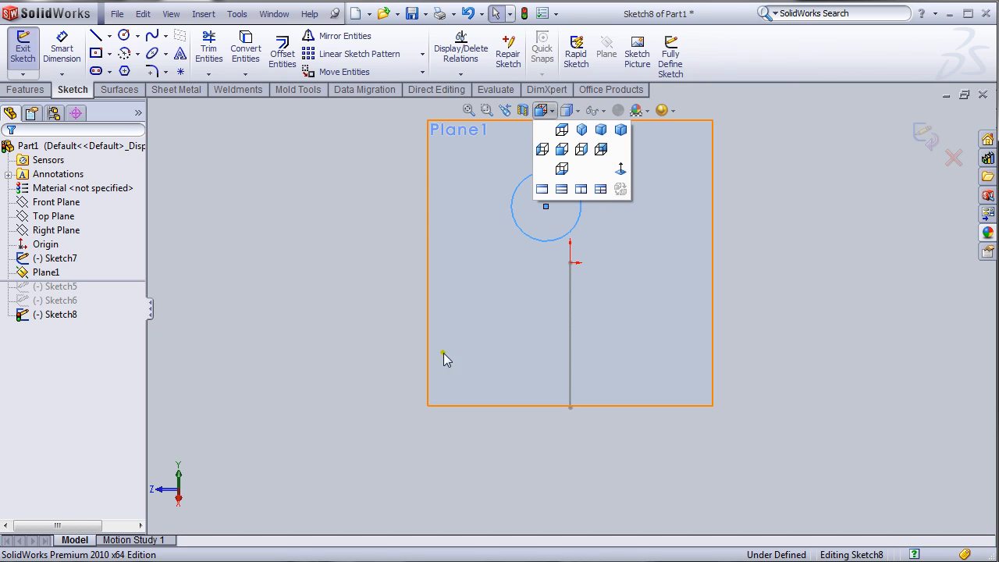
mouse_move(361, 344)
middle_down()
mouse_move(426, 313)
mouse_move(460, 332)
middle_up()
scroll(513, 128, up, 2)
scroll(485, 272, down, 6)
middle_drag(579, 283, 578, 295)
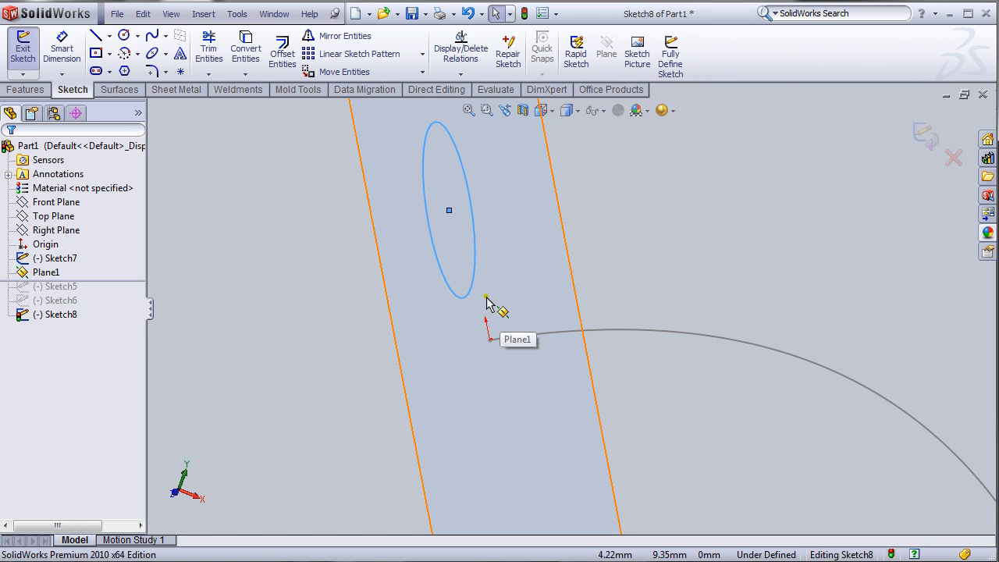
scroll(545, 245, down, 2)
scroll(539, 252, up, 3)
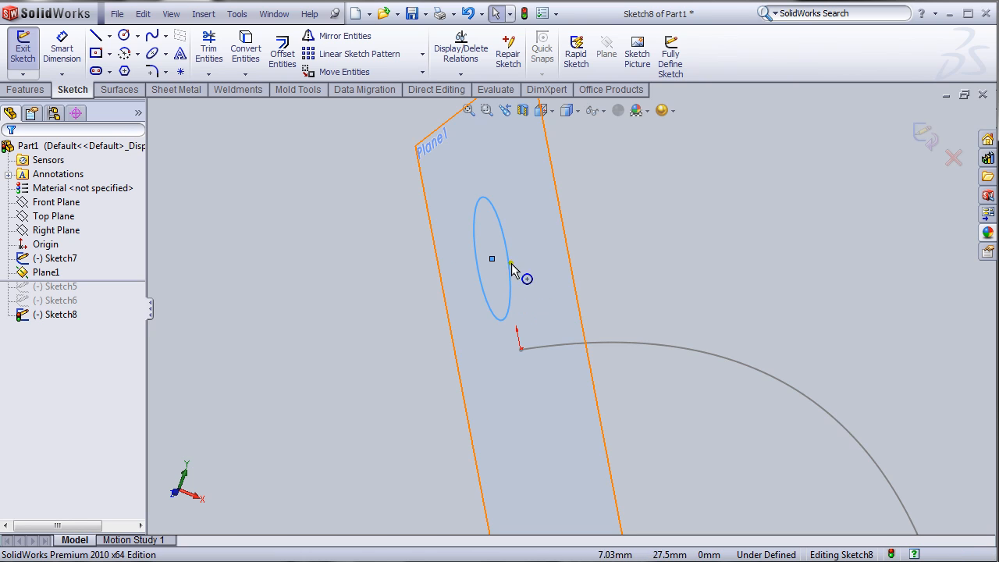
Add a Pierce relation between the circle's centre point and the arched spline, and finish the sketch.
click(25, 89)
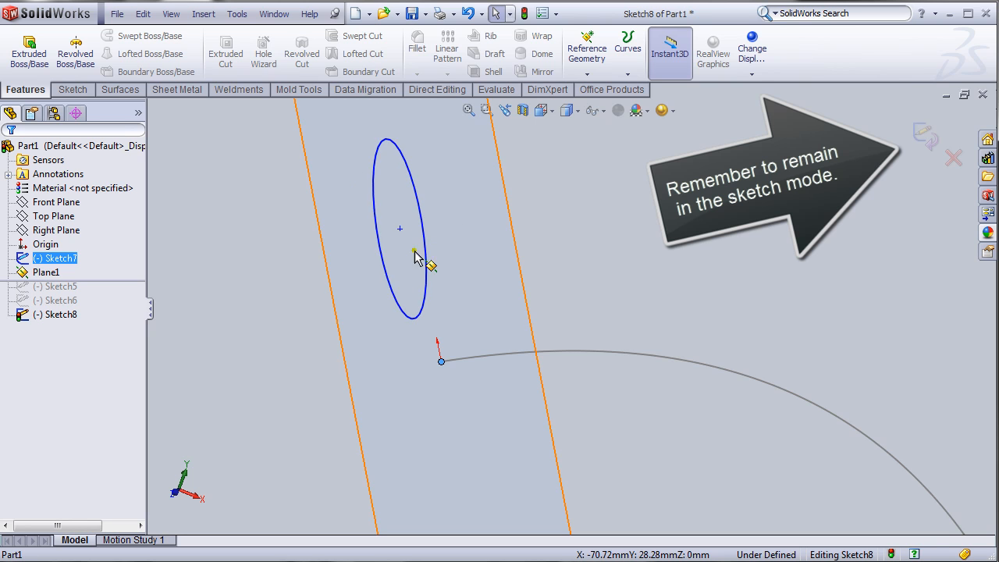
click(557, 304)
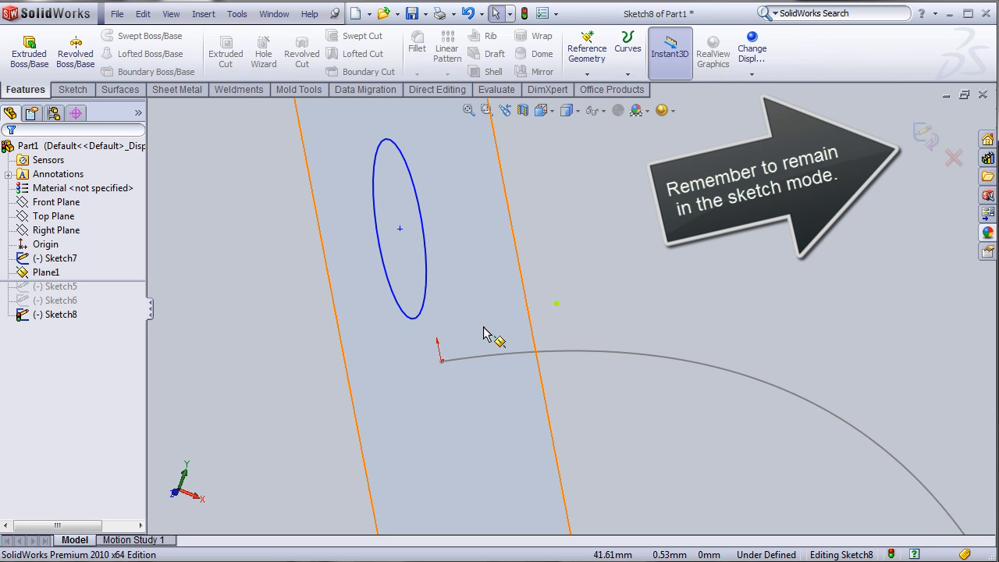
click(400, 230)
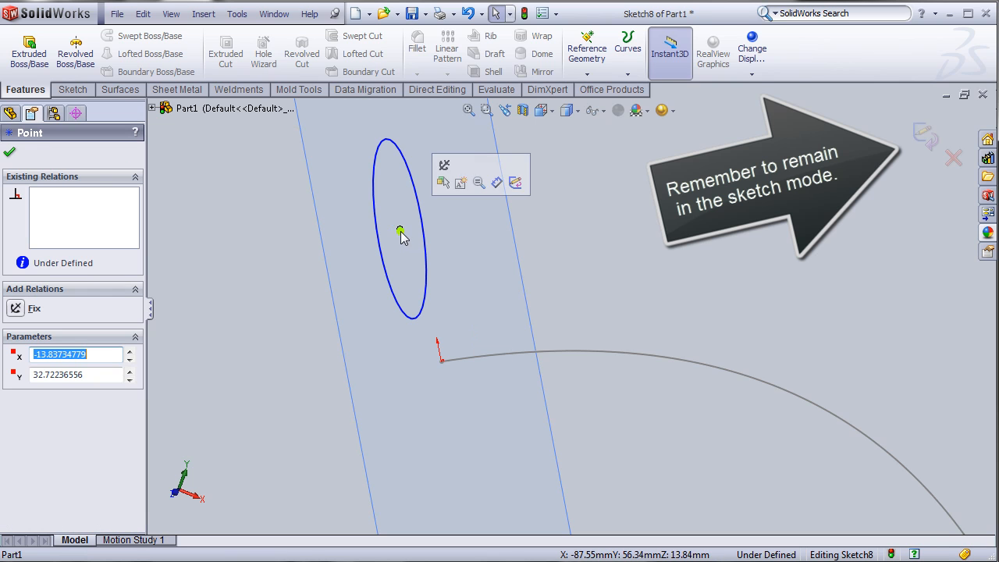
ctrl+click(486, 360)
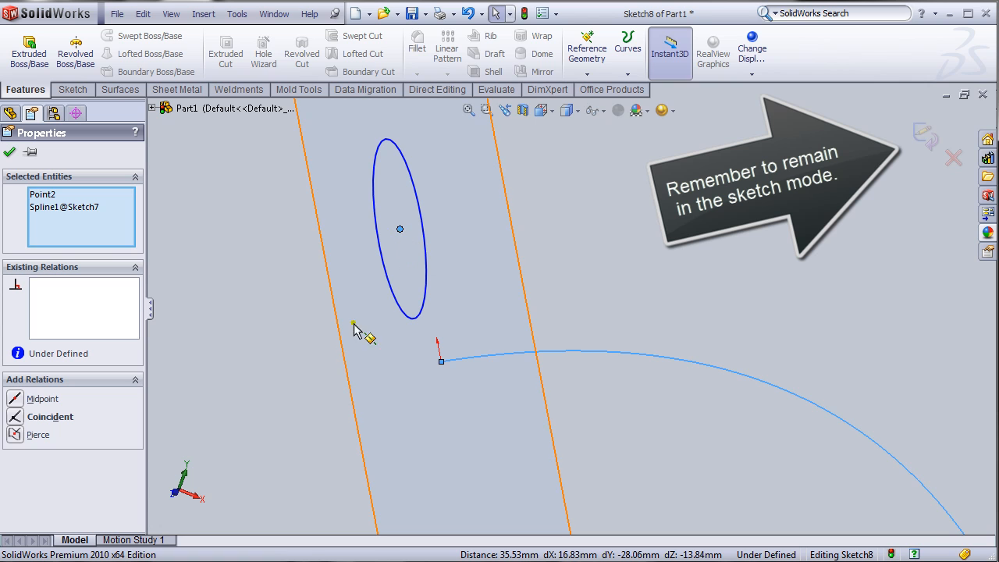
click(16, 436)
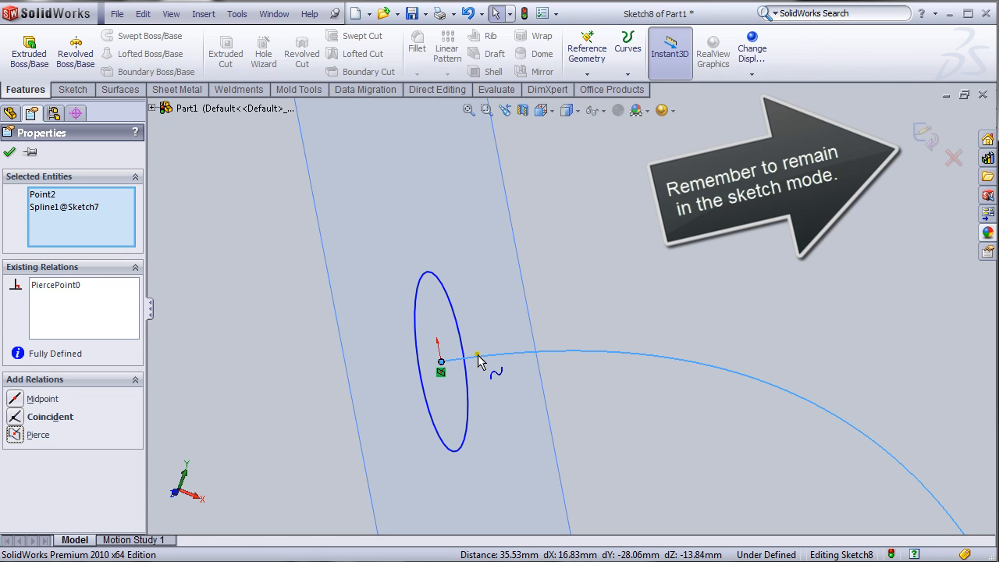
scroll(611, 419, down, 4)
scroll(623, 415, up, 9)
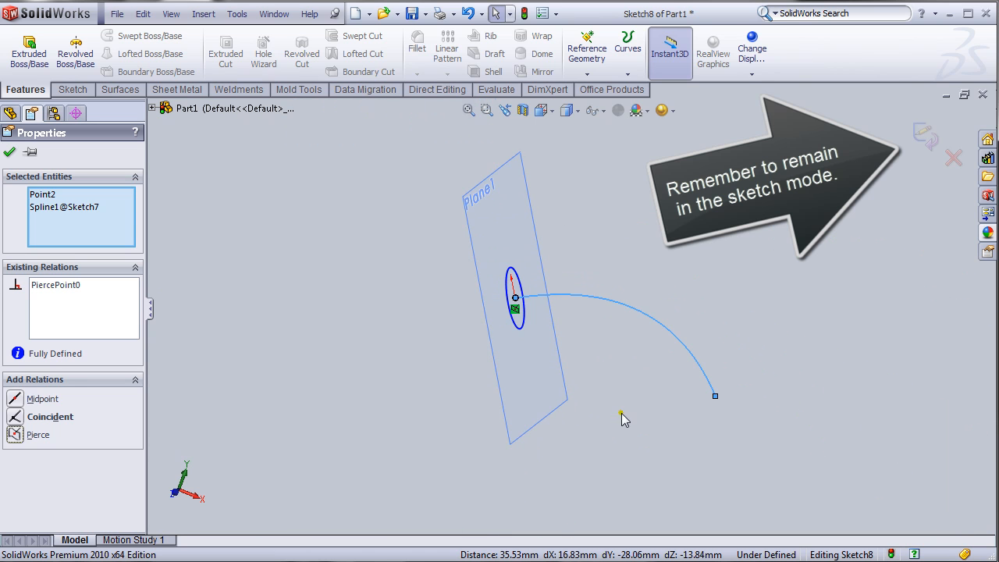
middle_drag(606, 393, 747, 316)
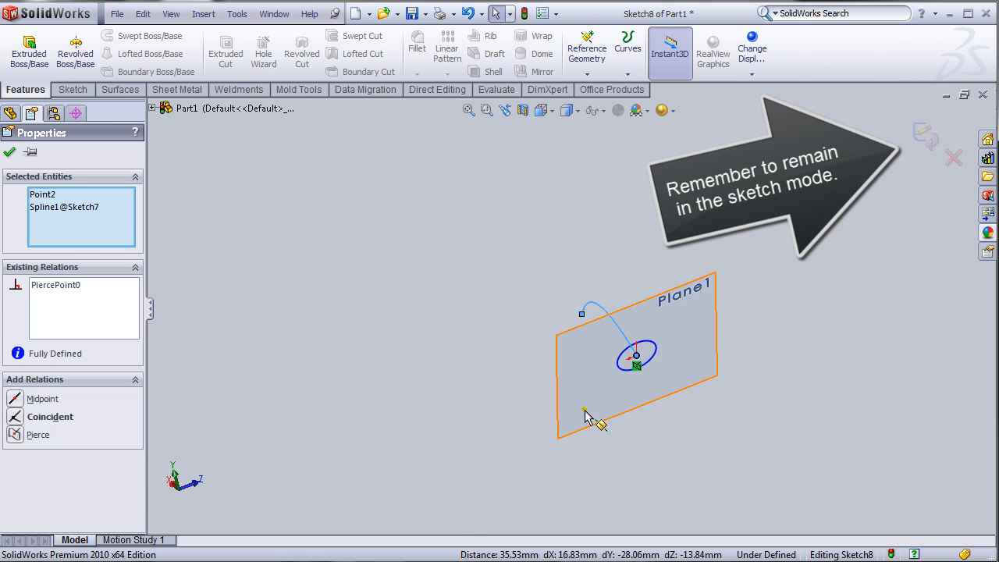
mouse_move(681, 328)
middle_down()
mouse_move(575, 413)
mouse_move(350, 373)
mouse_move(404, 339)
mouse_move(473, 357)
mouse_move(536, 420)
mouse_move(317, 375)
mouse_move(244, 410)
middle_up()
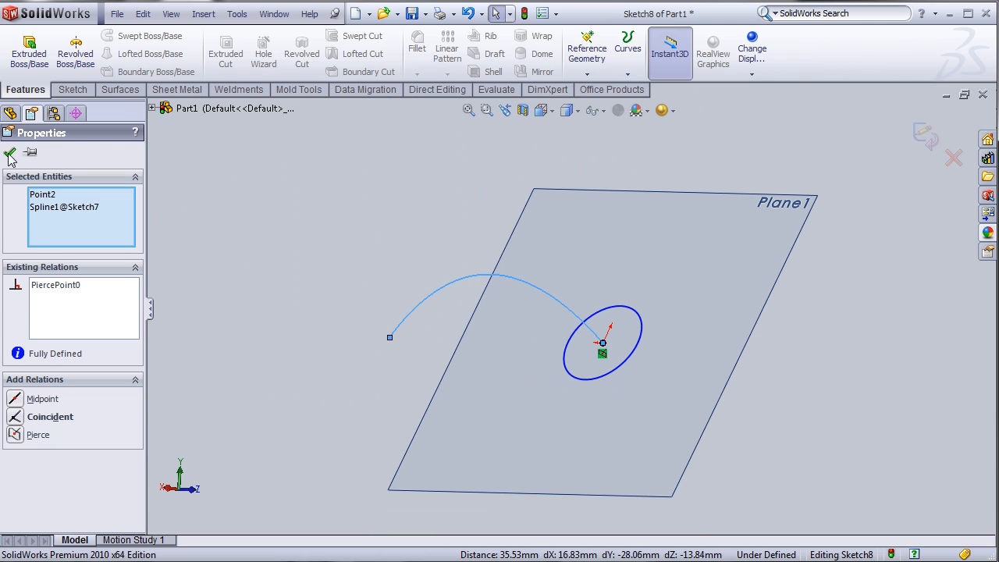
click(10, 154)
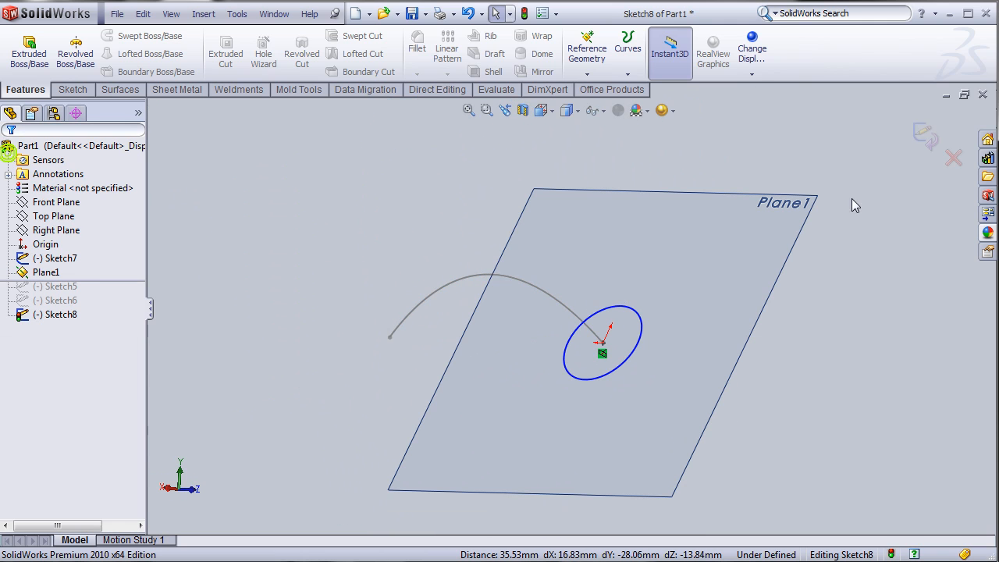
click(922, 136)
On the Front Plane, sketch a four-point wavy spline above the arch, from about X -76 mm, Y 62 mm to about X 81 mm, Y 70 mm.
mouse_move(845, 363)
middle_down()
mouse_move(614, 370)
mouse_move(651, 356)
mouse_move(669, 367)
mouse_move(666, 397)
middle_up()
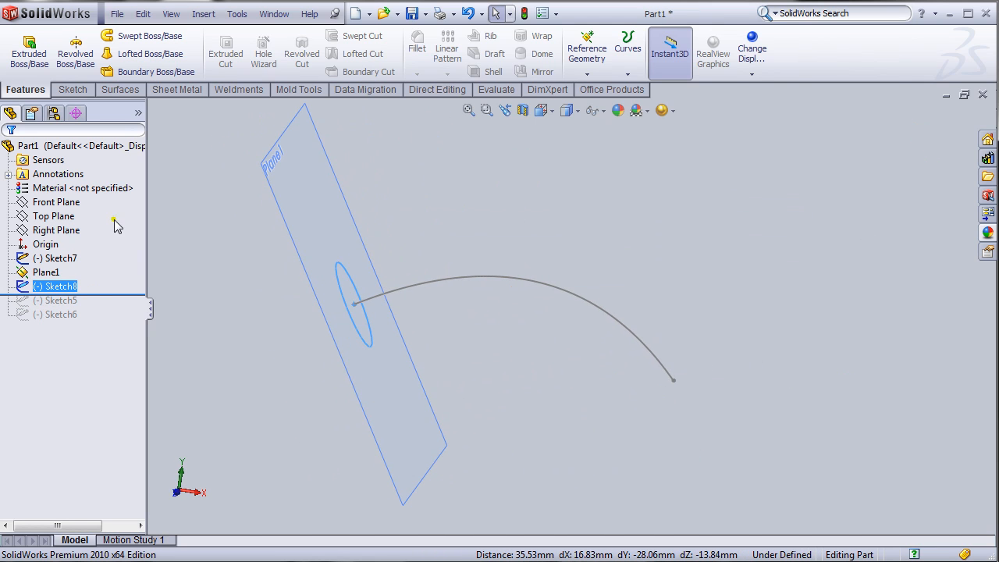
click(54, 205)
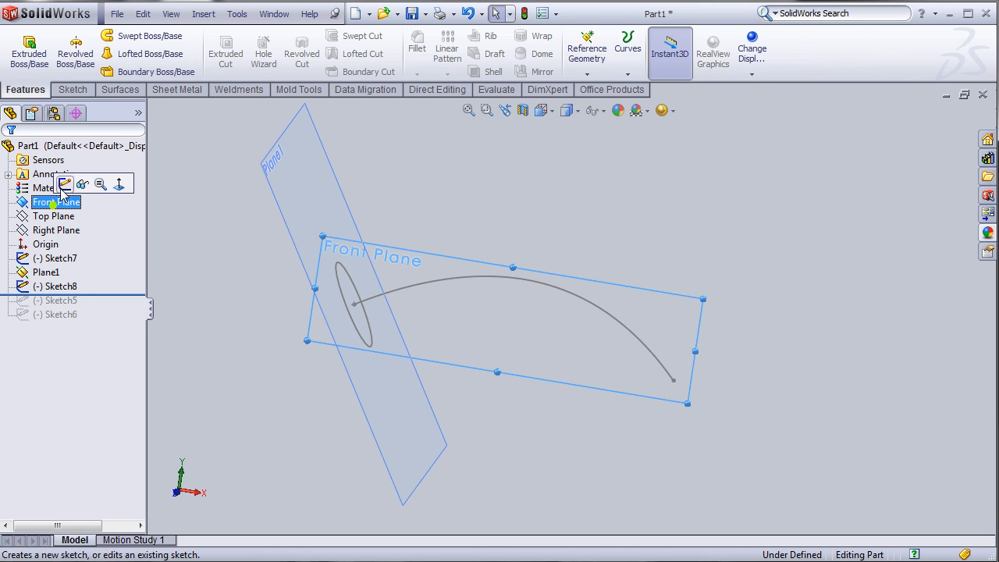
click(64, 185)
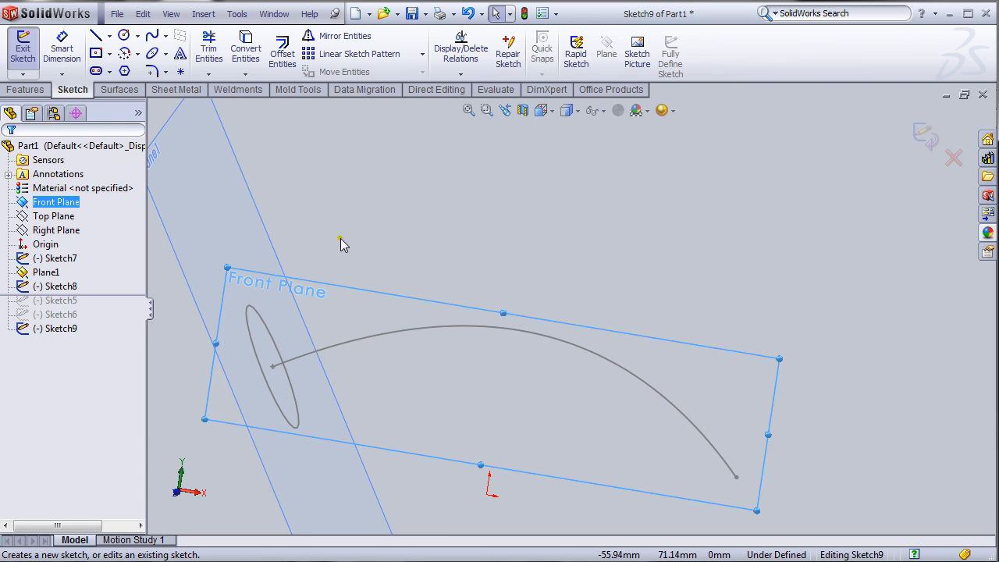
click(151, 35)
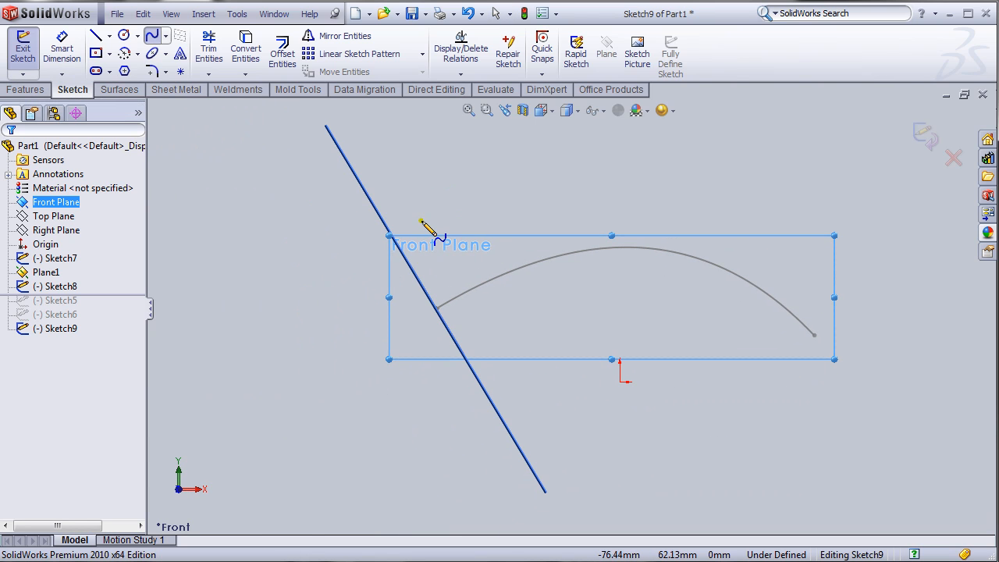
click(421, 221)
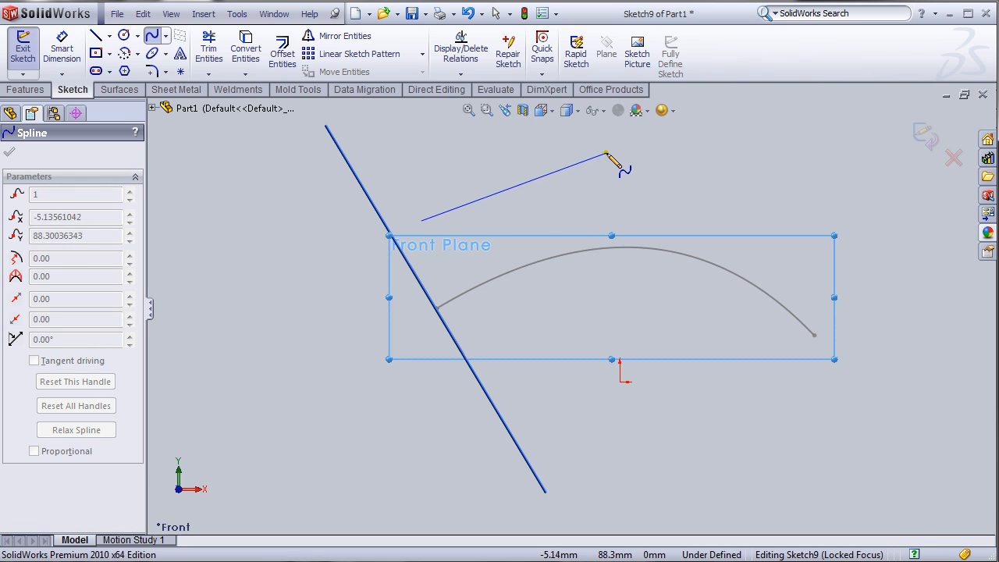
click(607, 152)
click(760, 229)
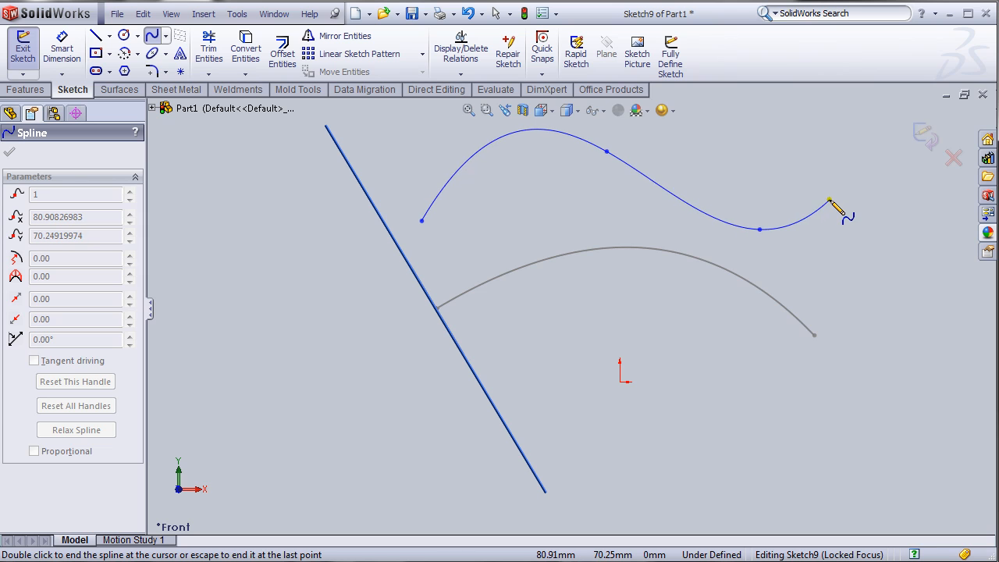
right_click(849, 226)
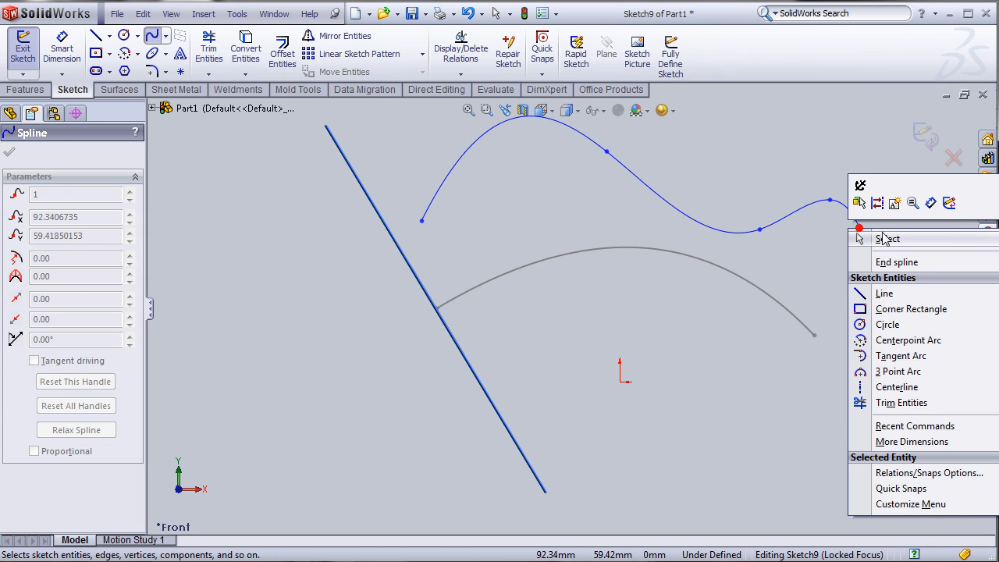
click(886, 234)
middle_drag(716, 151, 711, 185)
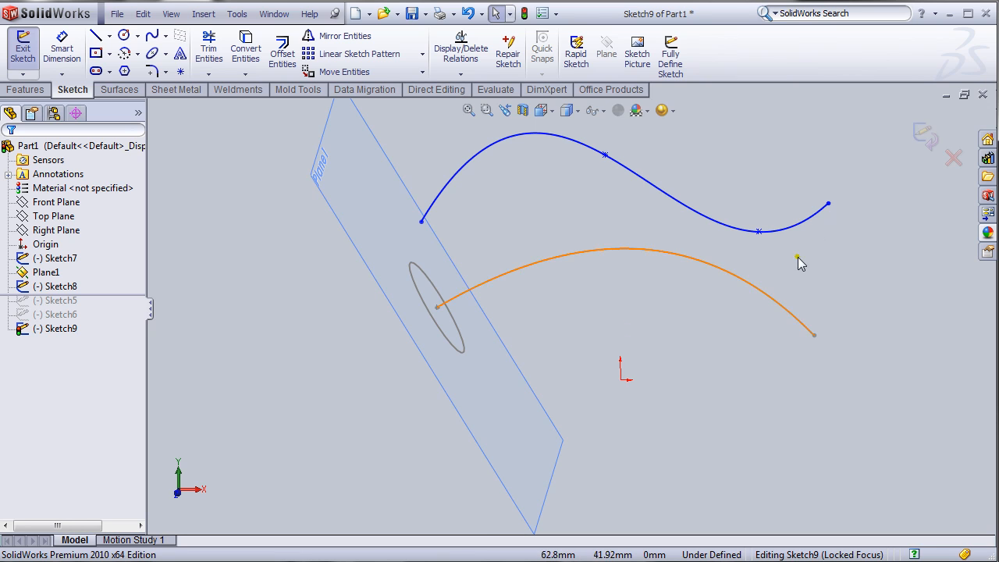
Add a Pierce relation between the wavy spline's endpoint nearest the circle and the circle on Plane1.
mouse_move(580, 214)
middle_down()
mouse_move(538, 185)
mouse_move(538, 216)
mouse_move(517, 200)
middle_up()
scroll(558, 374, down, 5)
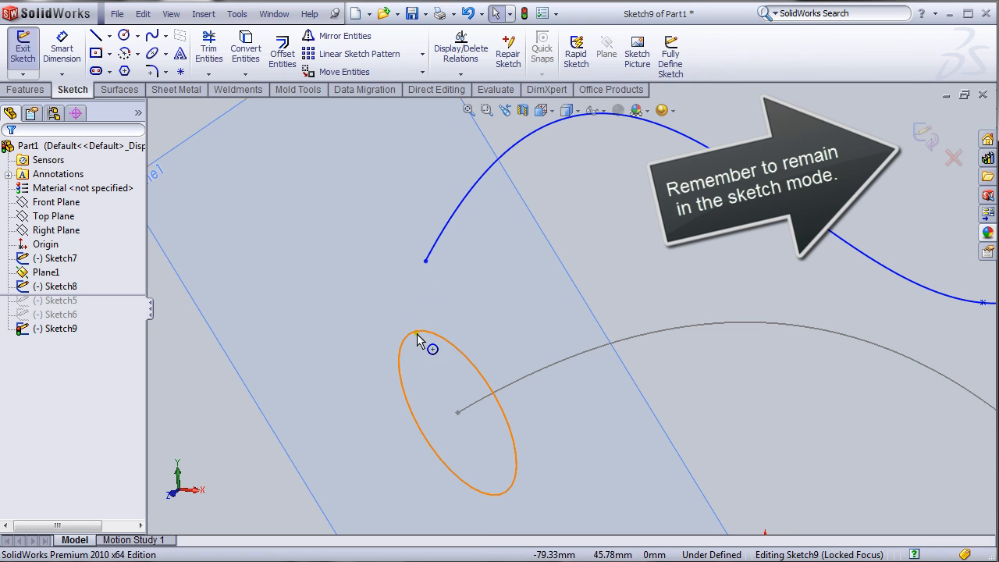
scroll(607, 453, up, 1)
scroll(606, 450, down, 1)
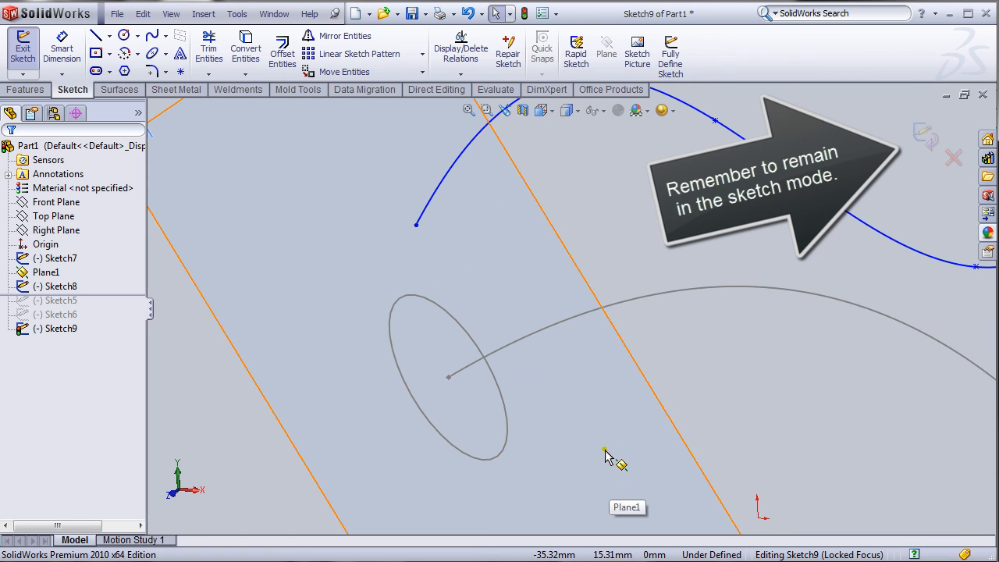
click(416, 224)
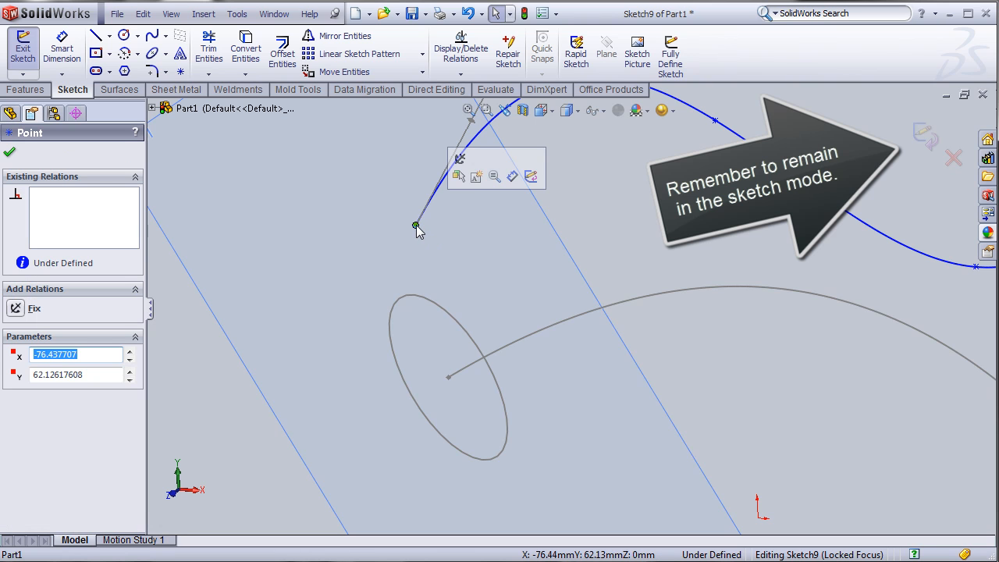
ctrl+click(405, 303)
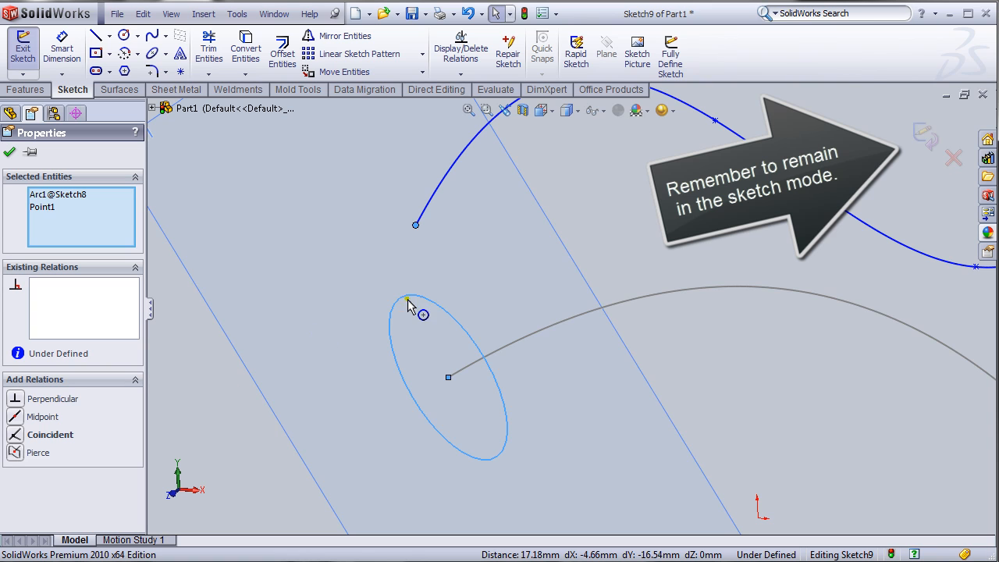
click(15, 455)
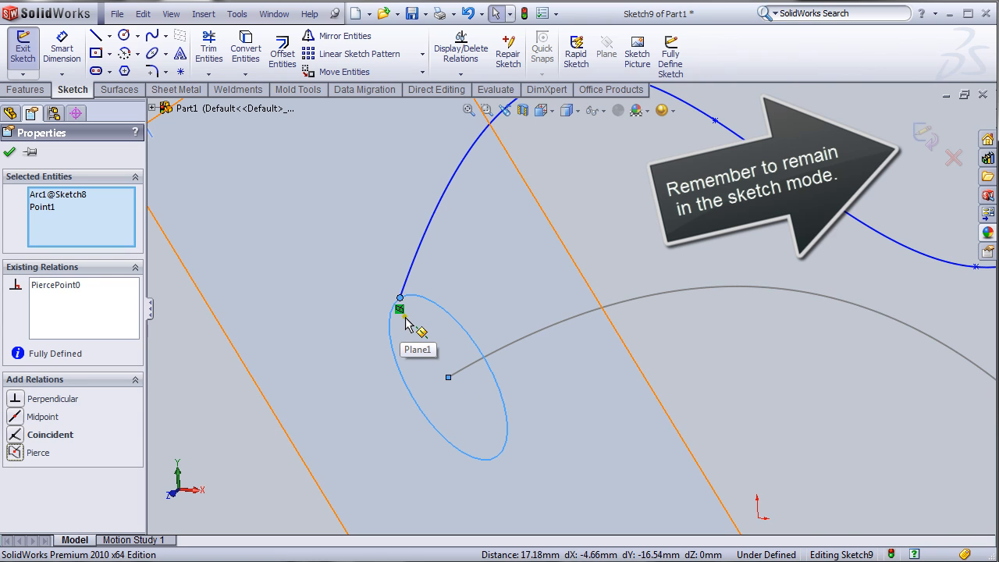
mouse_move(473, 286)
middle_down()
mouse_move(444, 286)
mouse_move(492, 289)
middle_up()
click(9, 152)
Finish the wavy spline's sketch and examine where it meets the circle from an angled view.
middle_drag(556, 321, 593, 313)
click(925, 138)
scroll(708, 349, down, 3)
scroll(707, 349, up, 5)
click(661, 386)
mouse_move(661, 386)
middle_down()
mouse_move(634, 401)
mouse_move(596, 359)
mouse_move(527, 318)
mouse_move(440, 297)
mouse_move(640, 364)
middle_up()
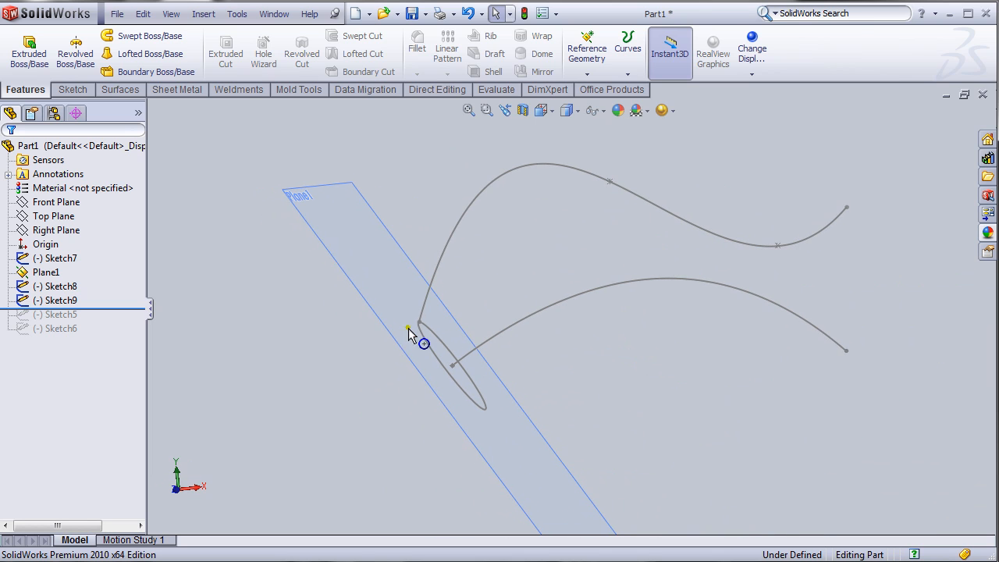